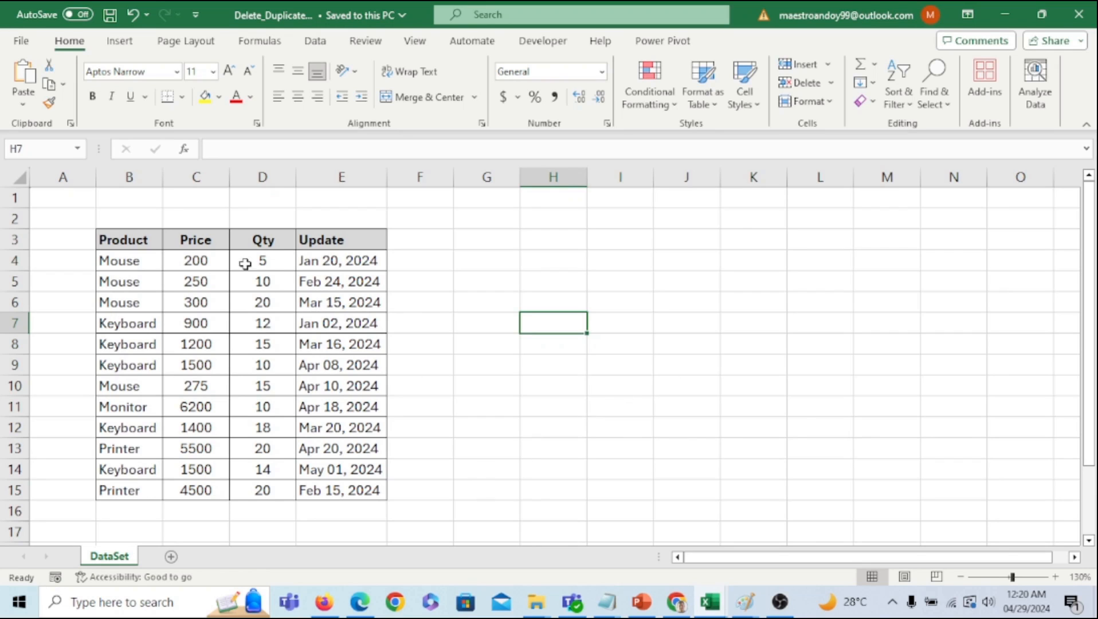
- Select column B, then the Price, Qty and Update value ranges in turn
click(144, 167)
click(616, 367)
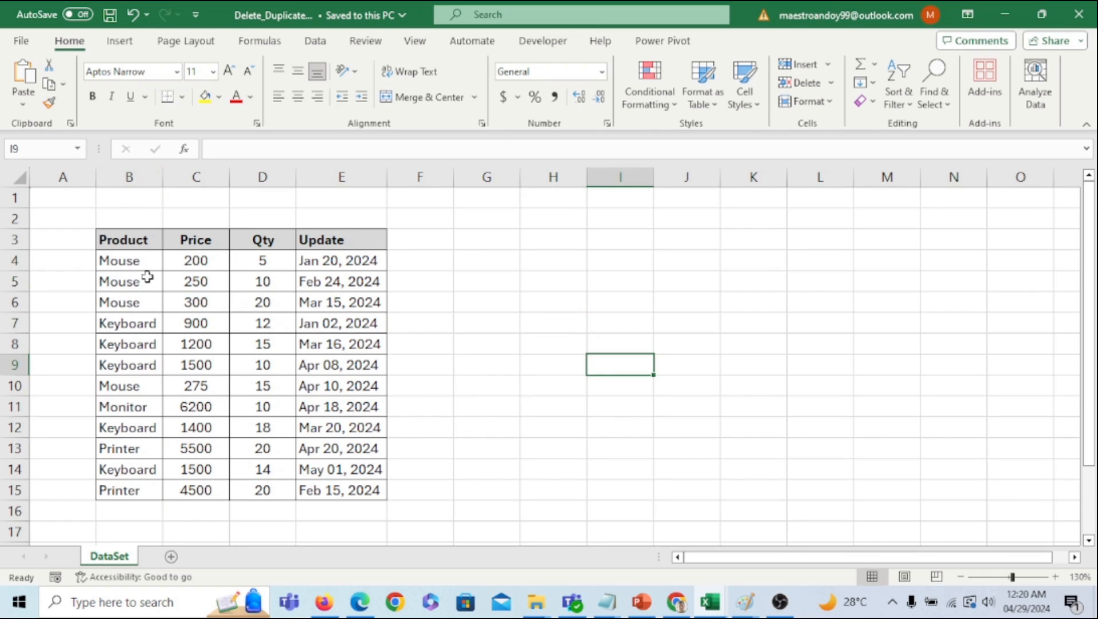
drag(201, 264, 206, 470)
drag(262, 262, 259, 476)
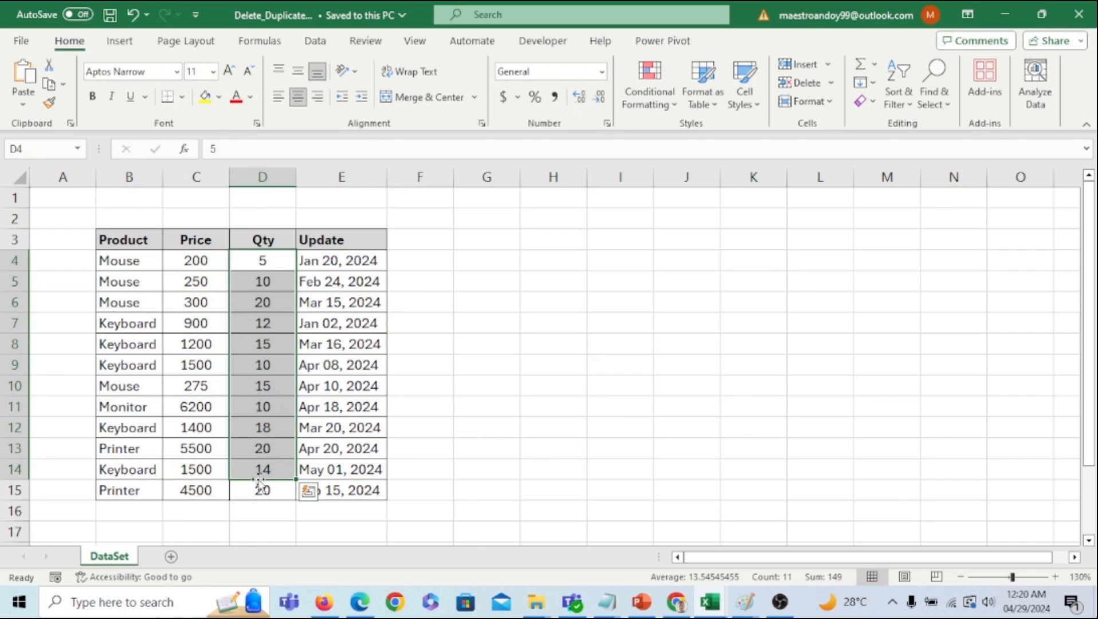
drag(339, 262, 335, 489)
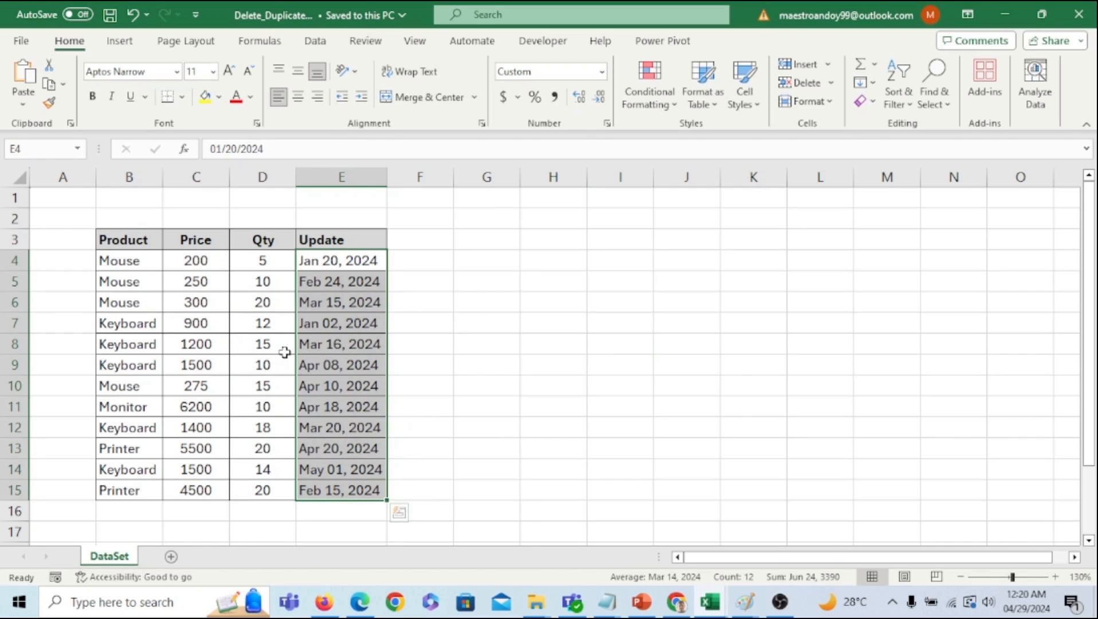
- Point out the Mouse, Monitor and Printer entries and select the Mouse records in rows 4 and 10
drag(133, 262, 131, 365)
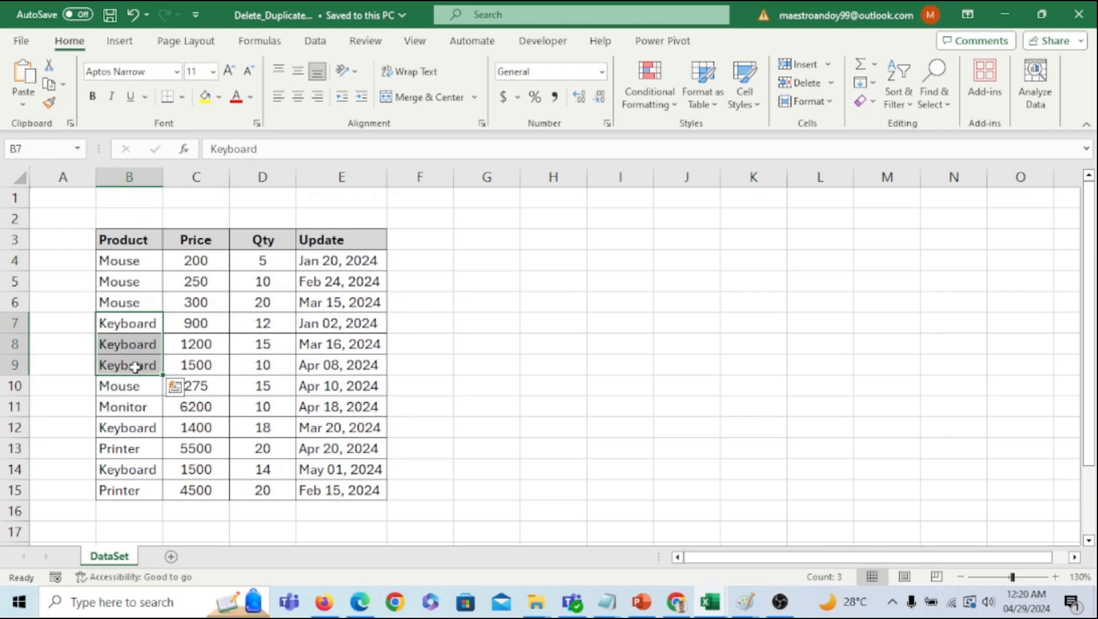
click(142, 409)
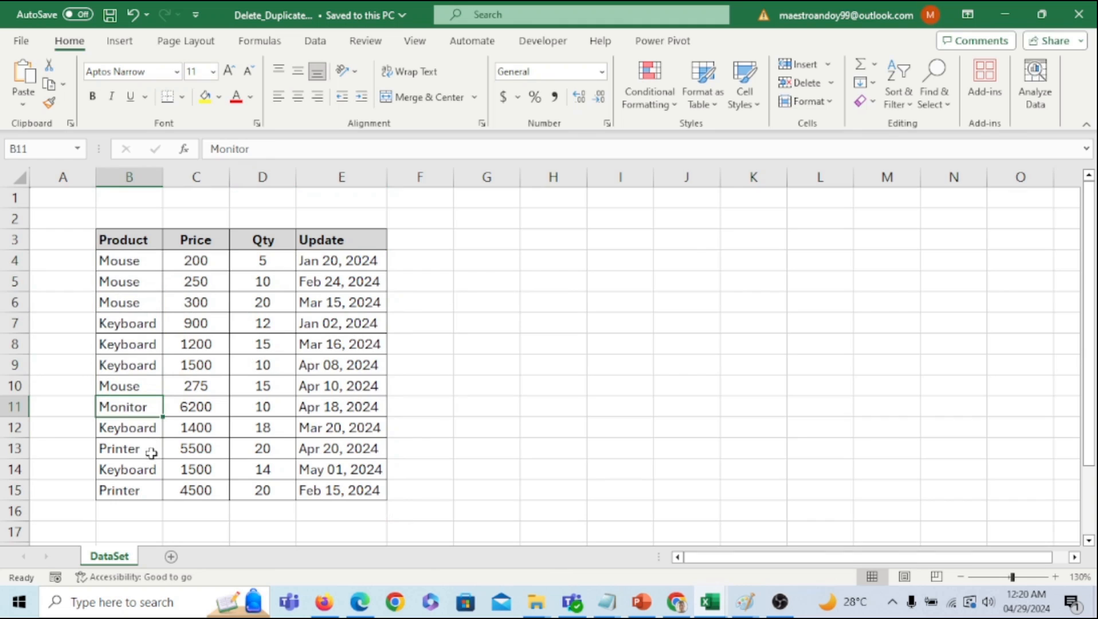
click(134, 451)
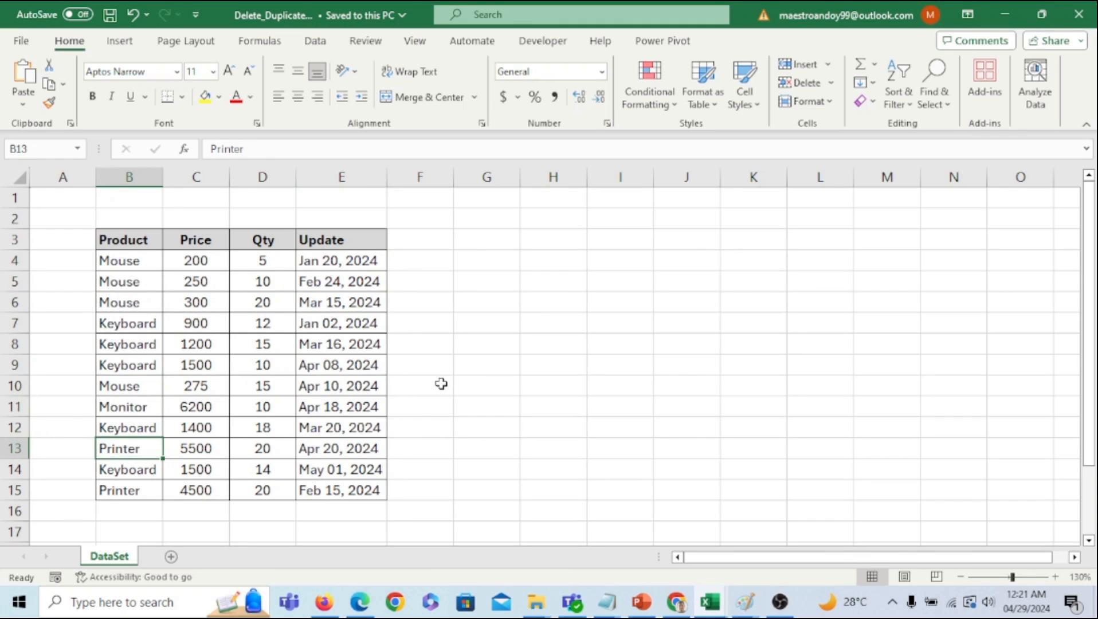
click(125, 262)
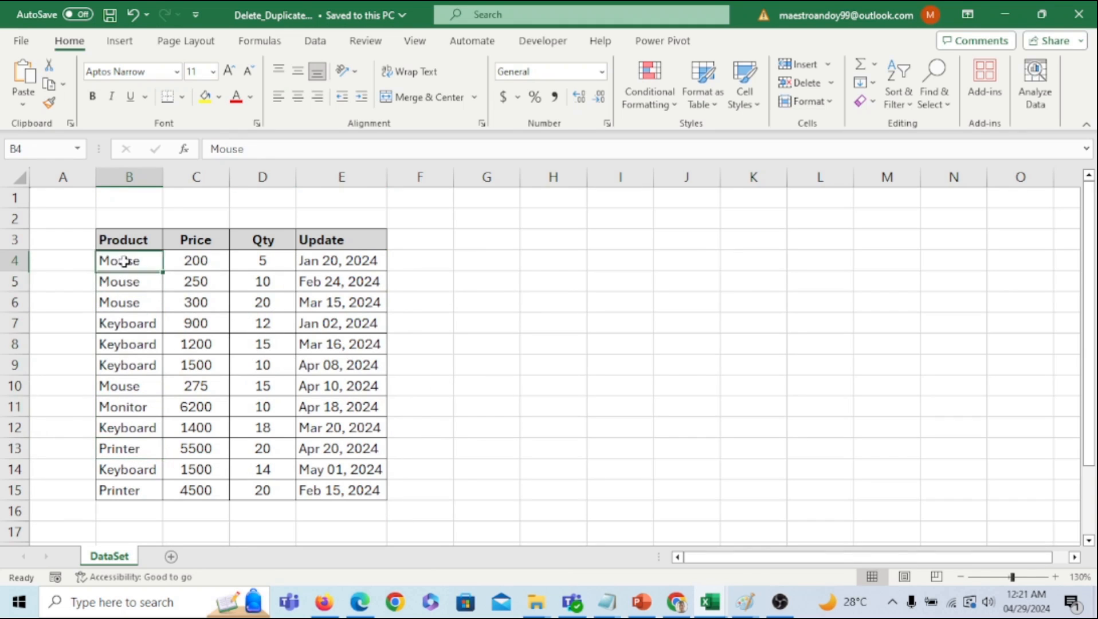
drag(125, 261, 357, 264)
click(359, 304)
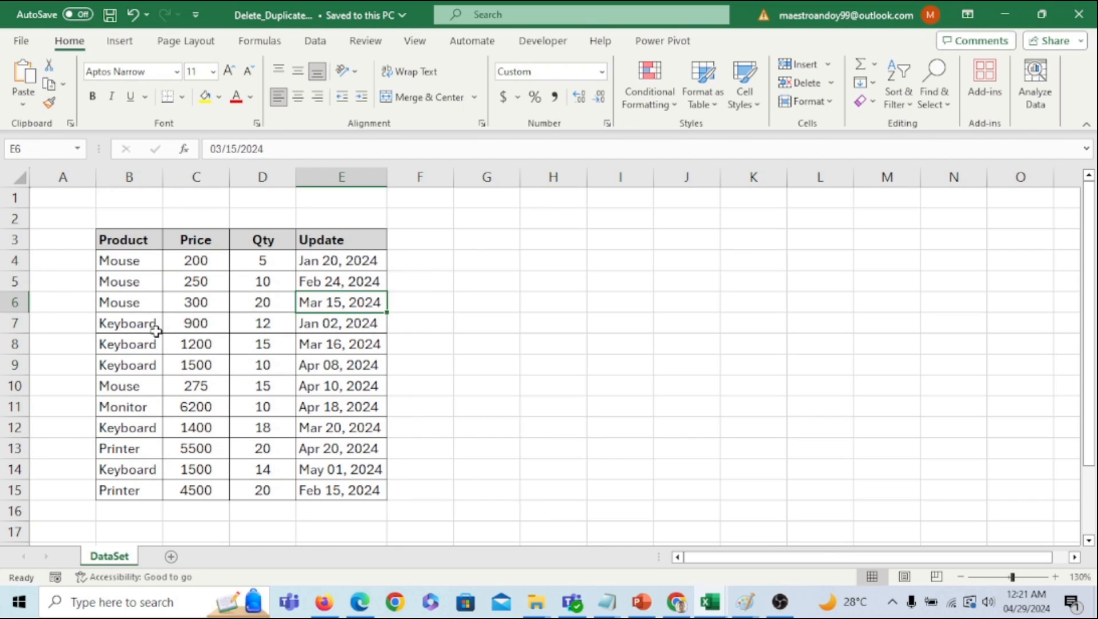
drag(131, 390, 342, 397)
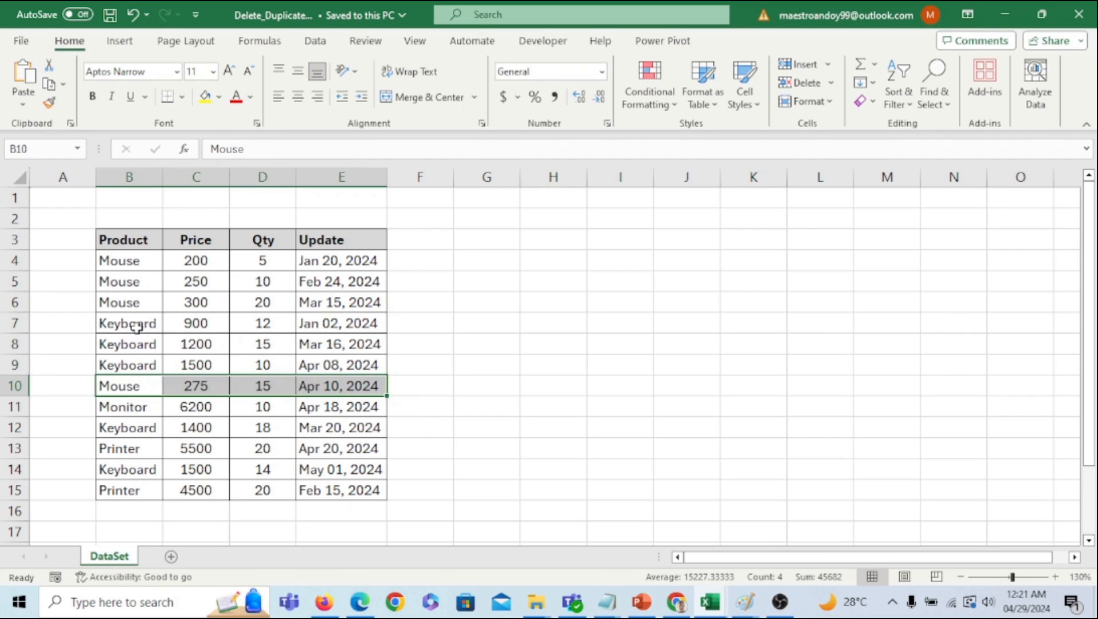
- Select the Keyboard records in rows 7, 9 and 12
drag(137, 327, 331, 333)
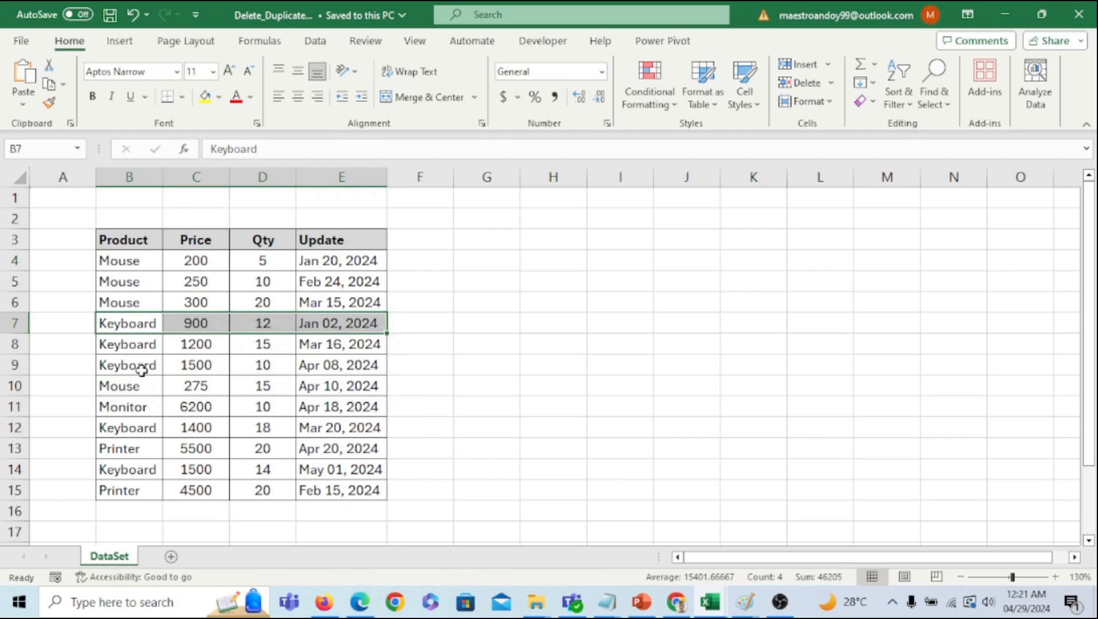
drag(148, 370, 350, 363)
drag(130, 429, 327, 431)
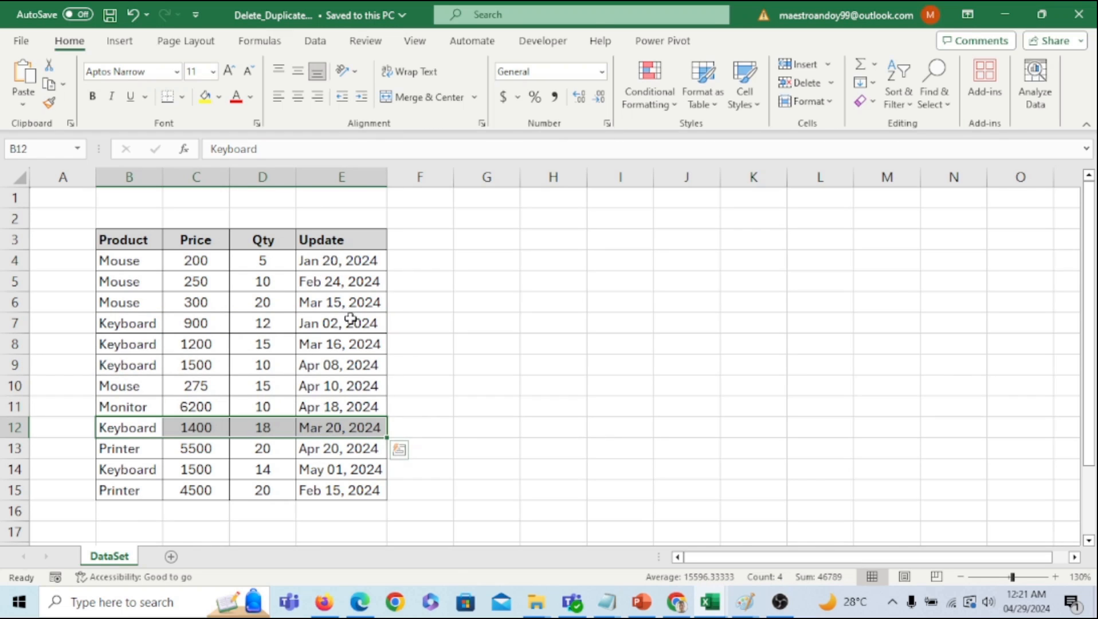
click(463, 368)
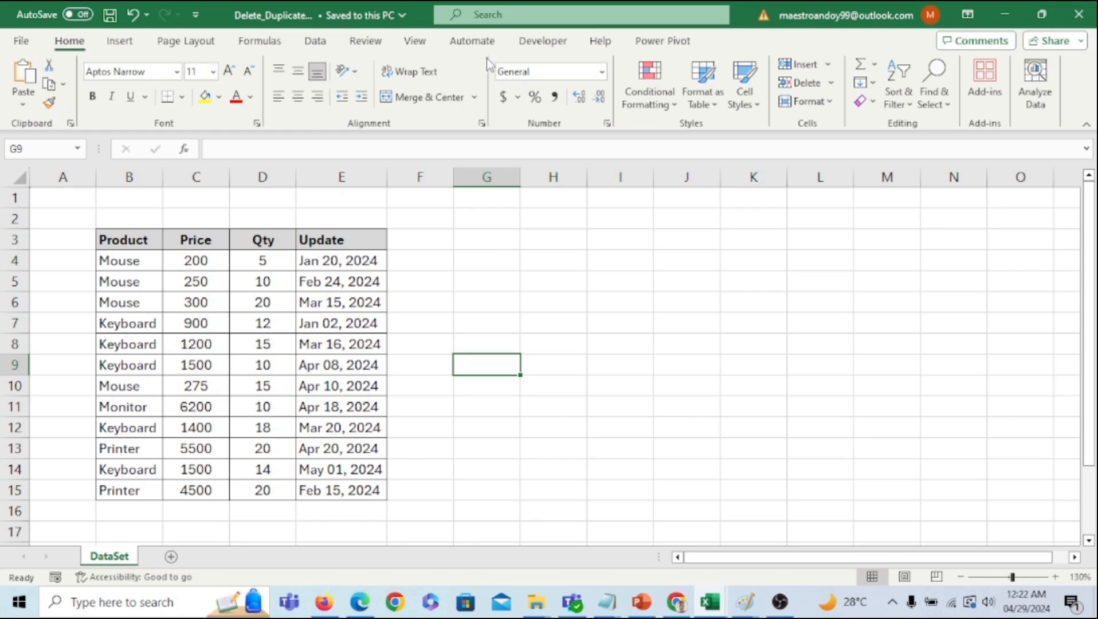
- Turn on Data > Filter for the header row 3
drag(81, 260, 403, 325)
click(14, 240)
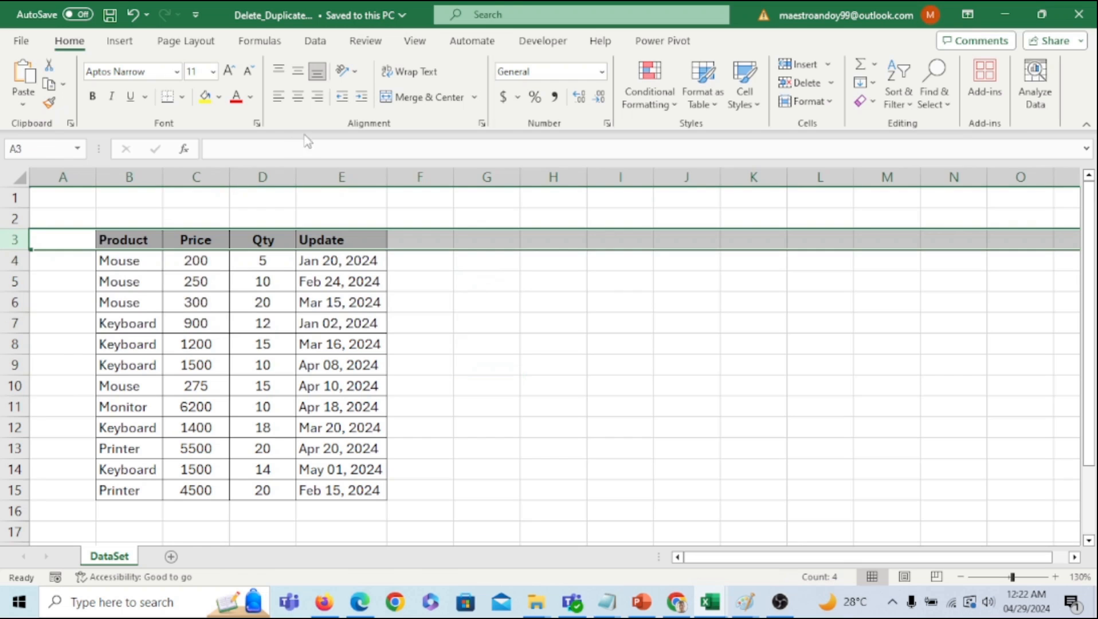
click(316, 40)
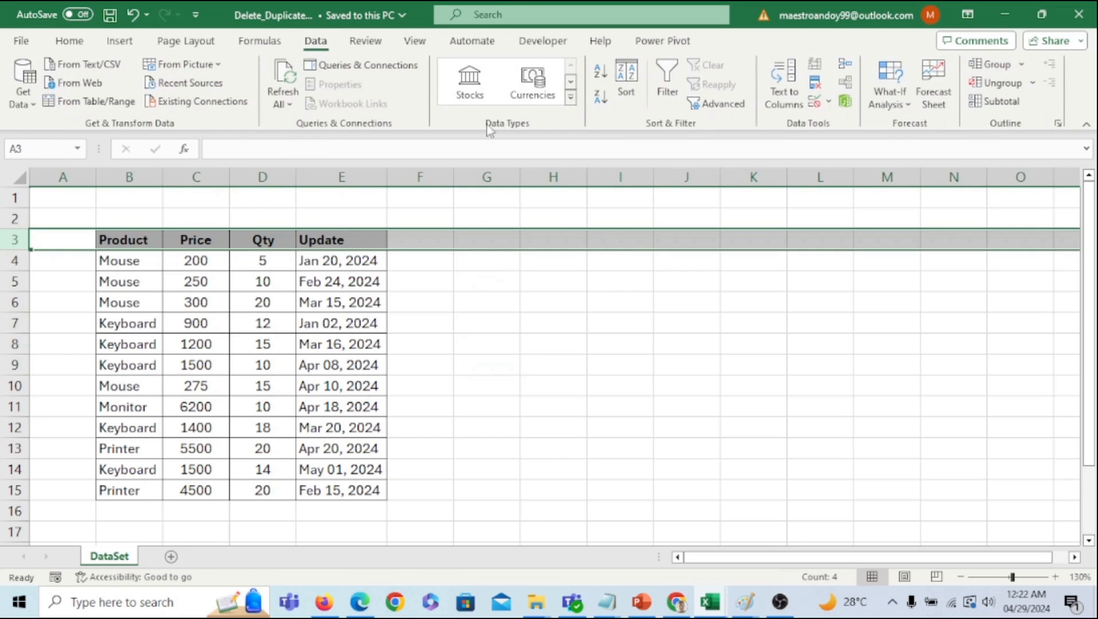
click(666, 89)
drag(583, 329, 579, 347)
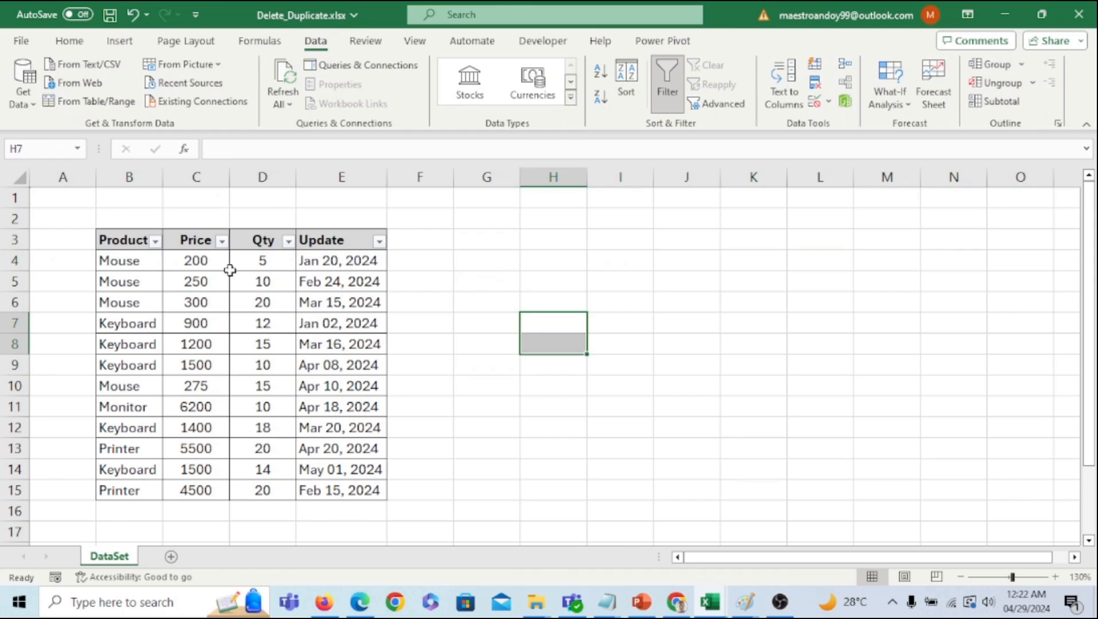
- Filter the Product column to show only Mouse
click(155, 241)
click(229, 414)
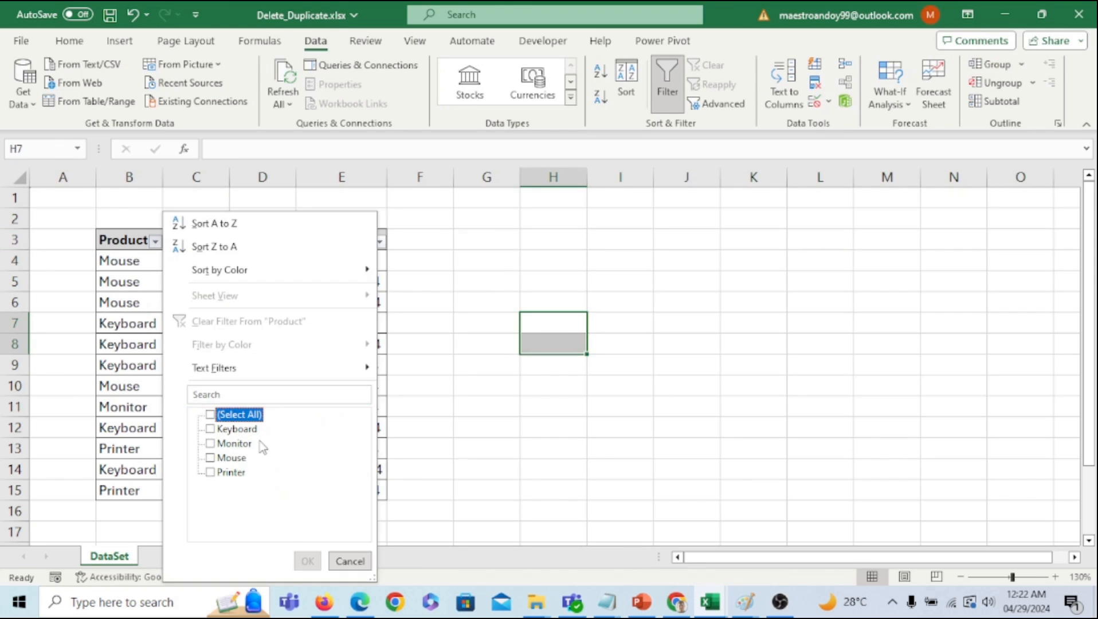
click(210, 458)
click(307, 561)
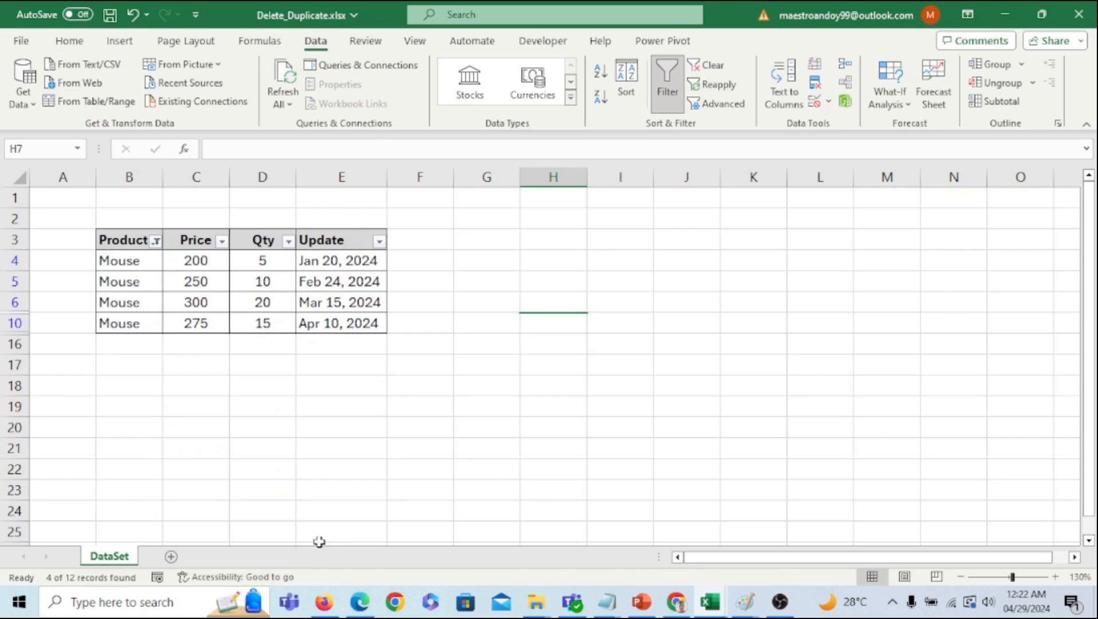
click(436, 450)
- Select the four filtered Mouse records, ending on the latest one in row 10
drag(127, 266, 352, 261)
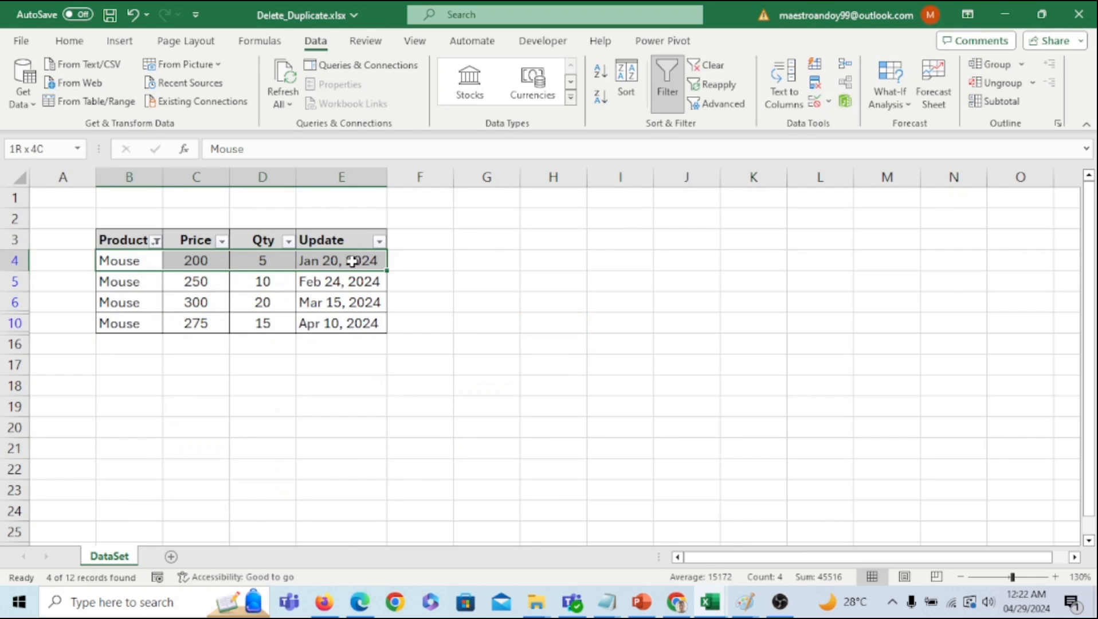
drag(131, 286, 363, 320)
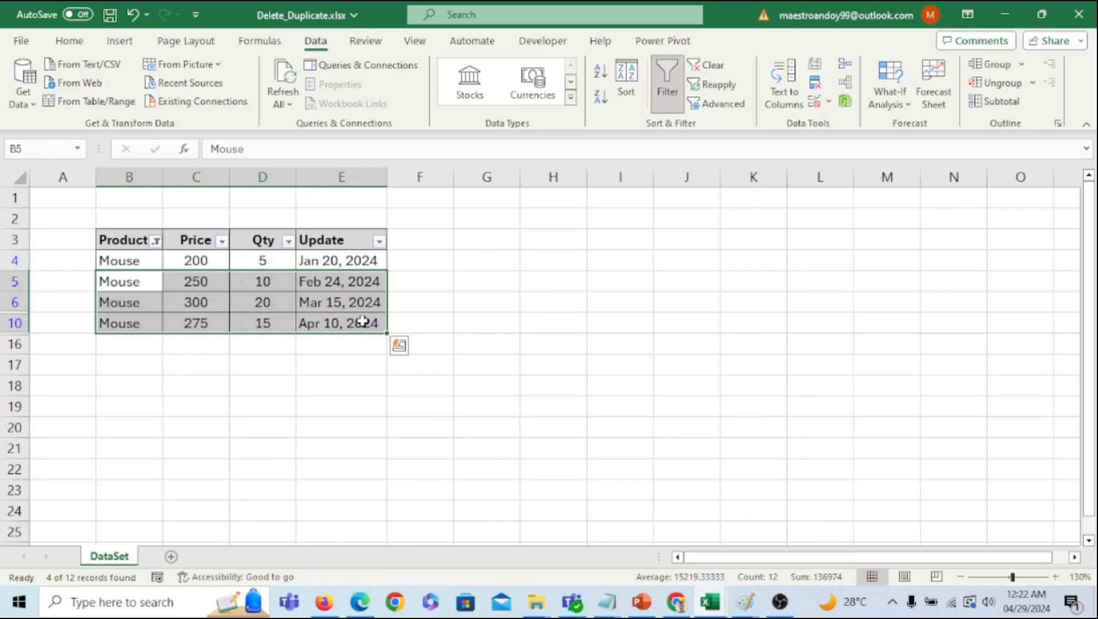
click(364, 386)
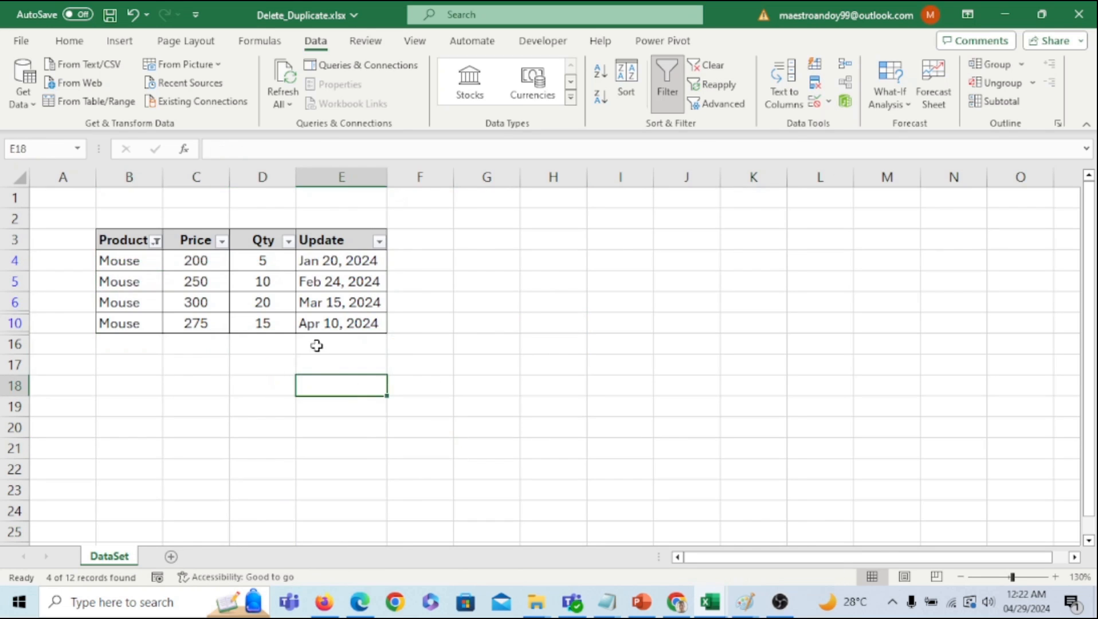
drag(113, 321, 356, 324)
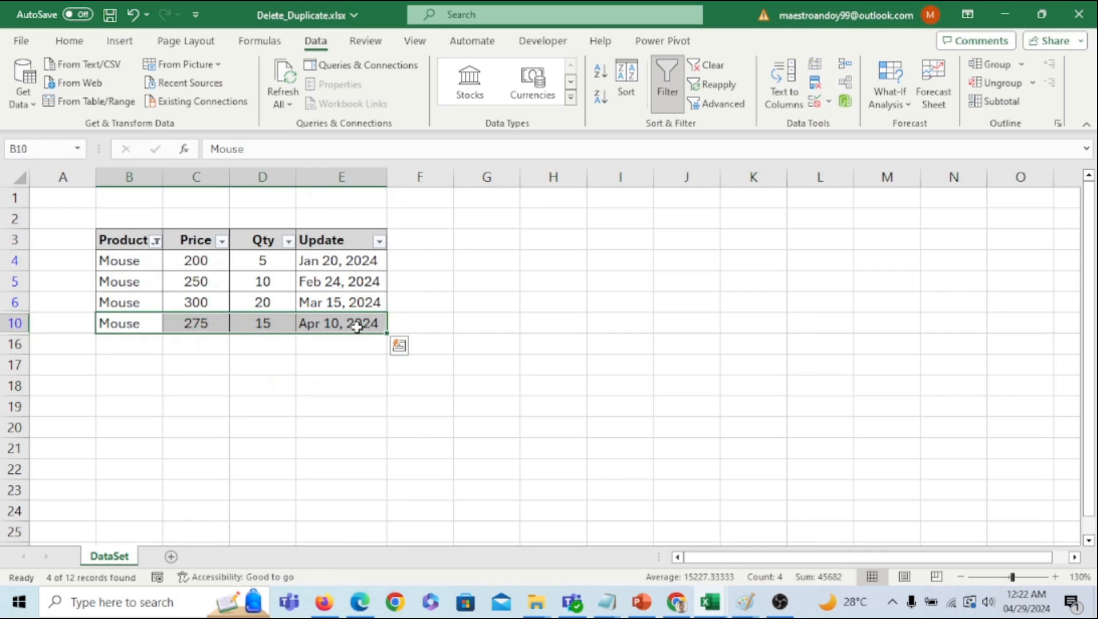
click(155, 241)
click(227, 462)
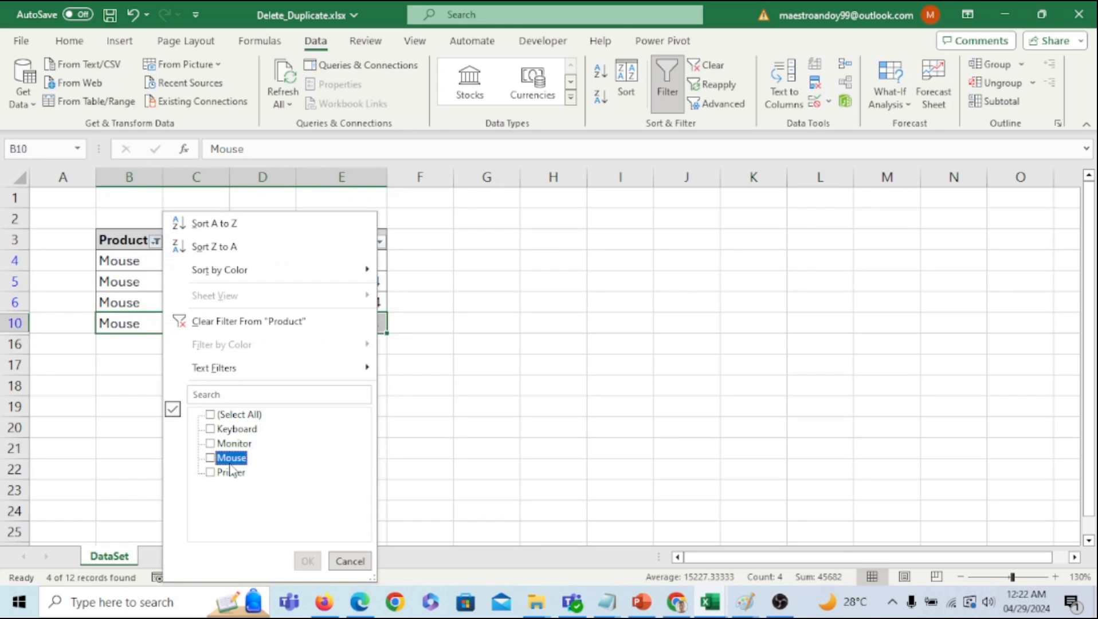
click(228, 444)
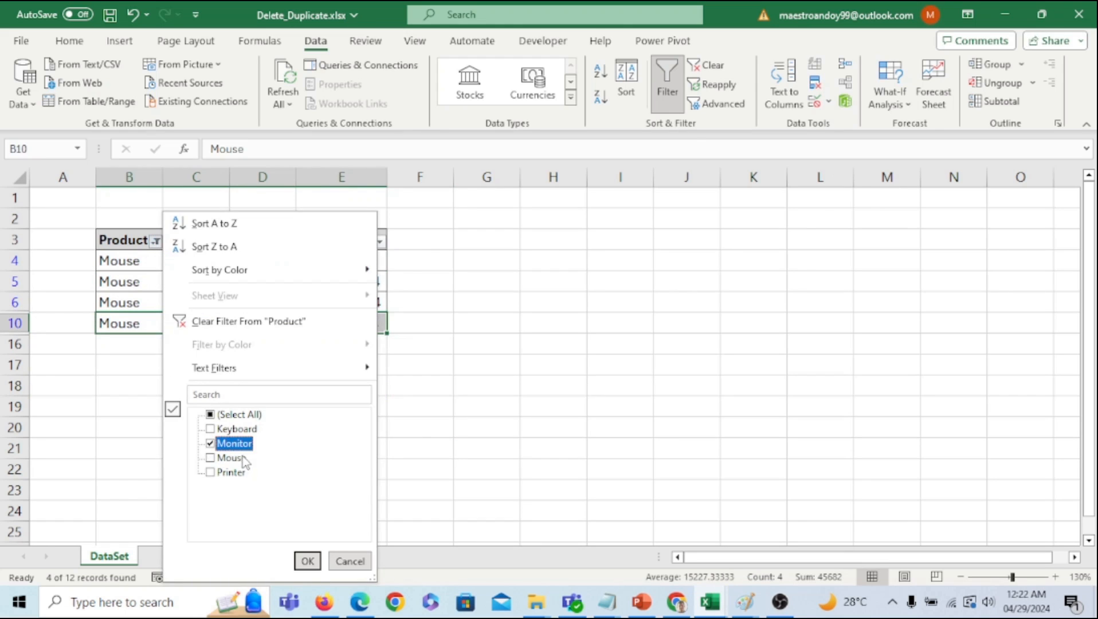
click(306, 561)
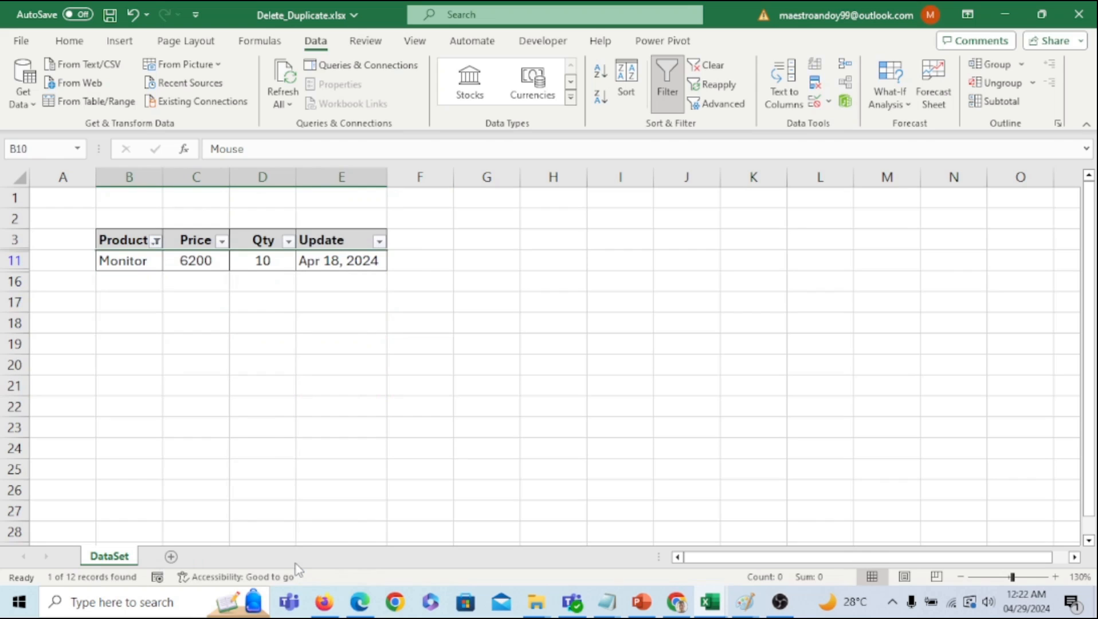
click(155, 241)
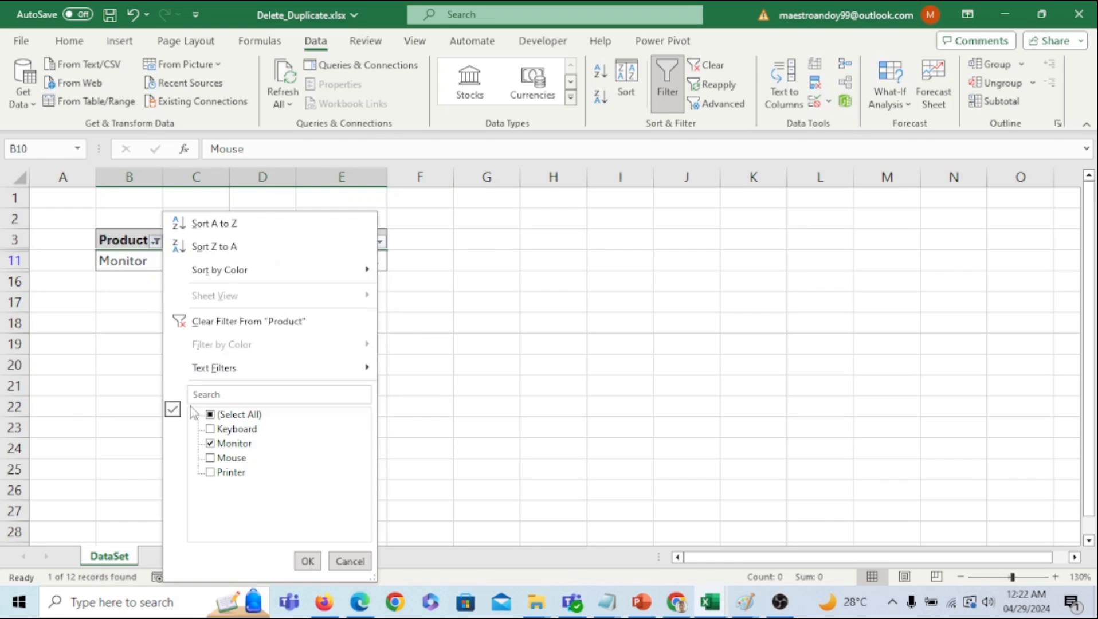
click(220, 445)
click(221, 458)
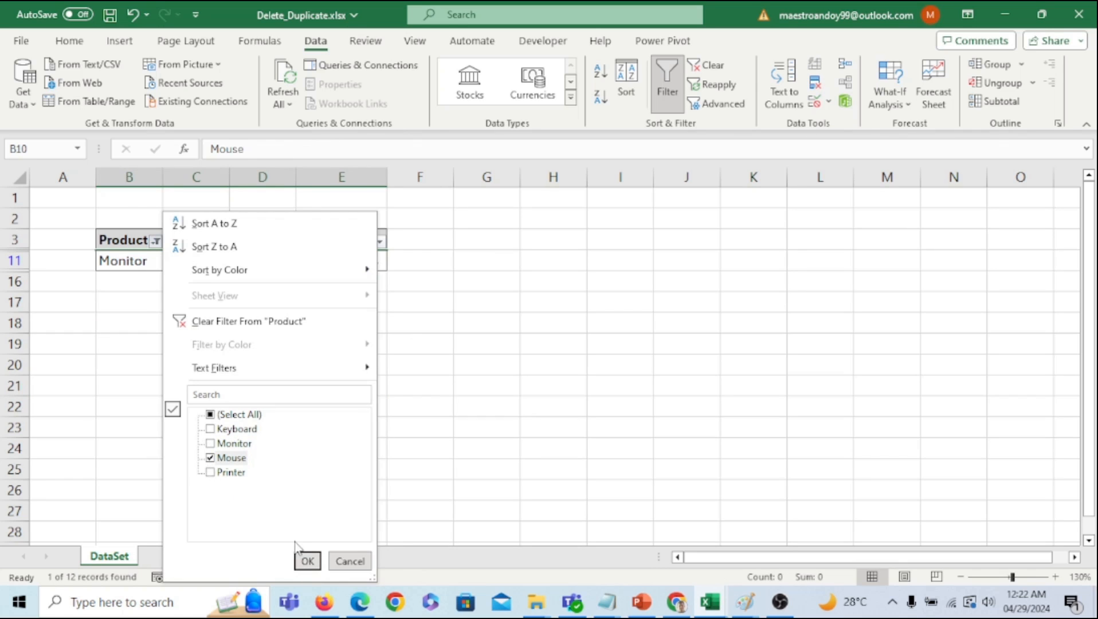
click(303, 560)
click(287, 470)
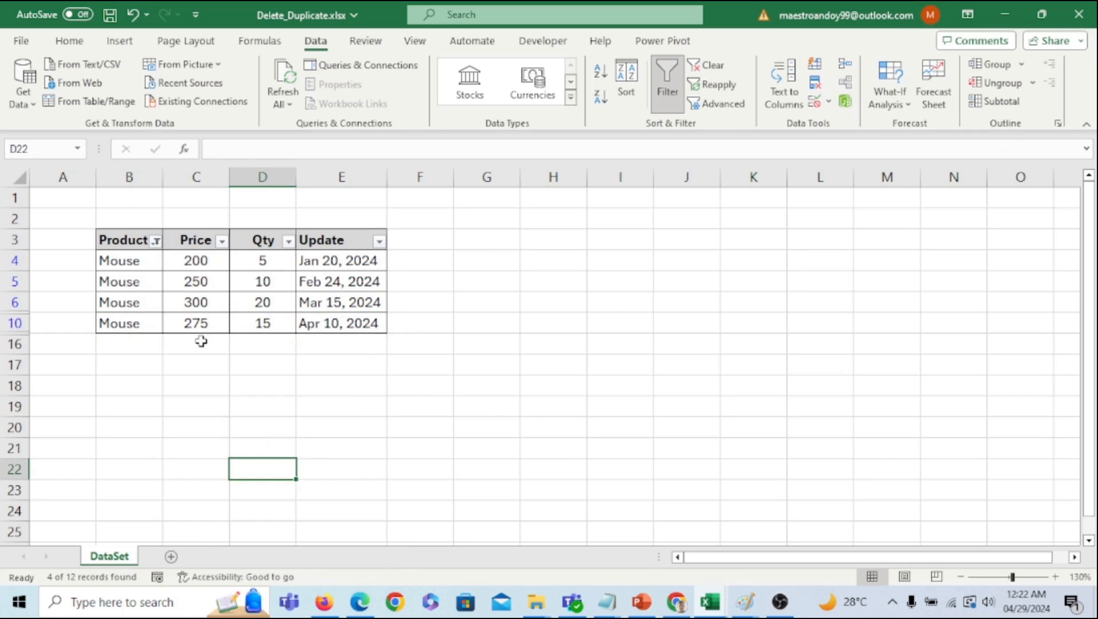
drag(146, 323, 324, 325)
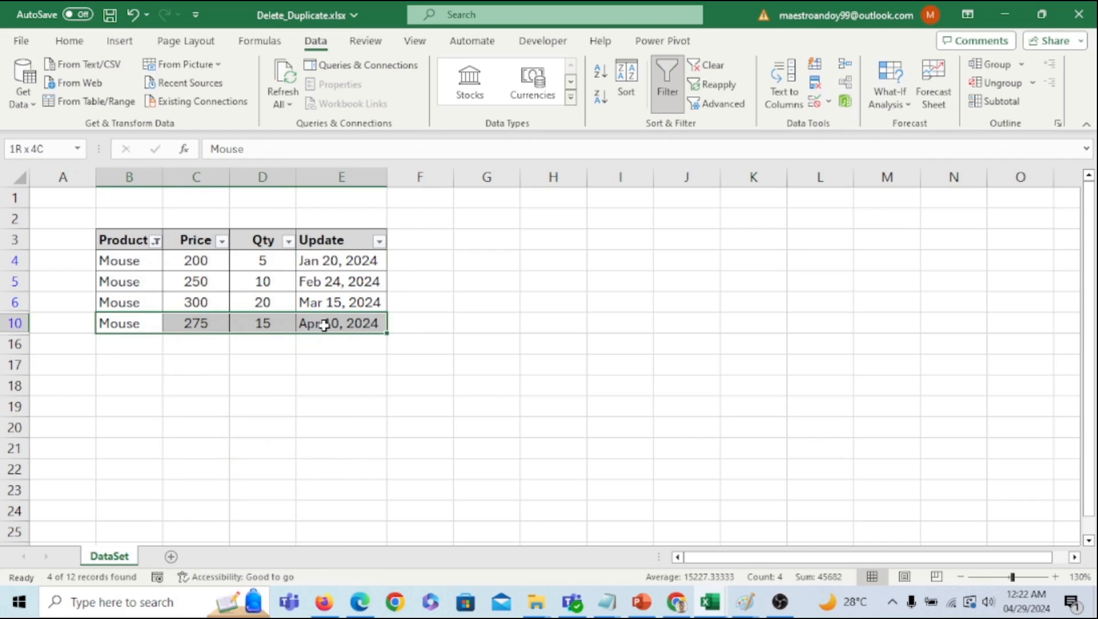
click(264, 370)
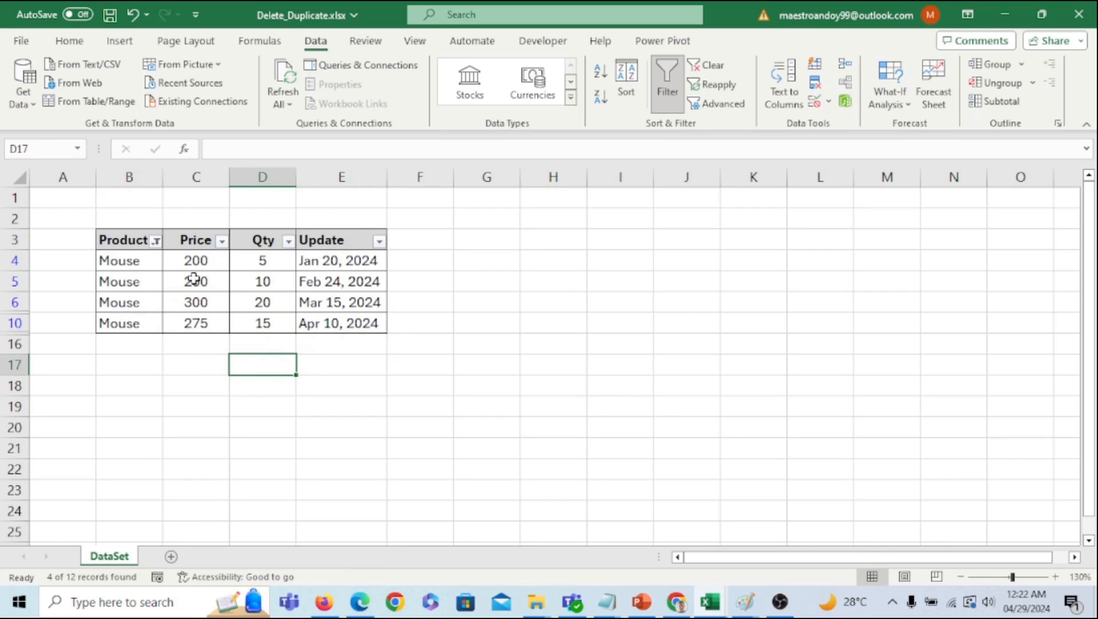
click(156, 241)
click(215, 459)
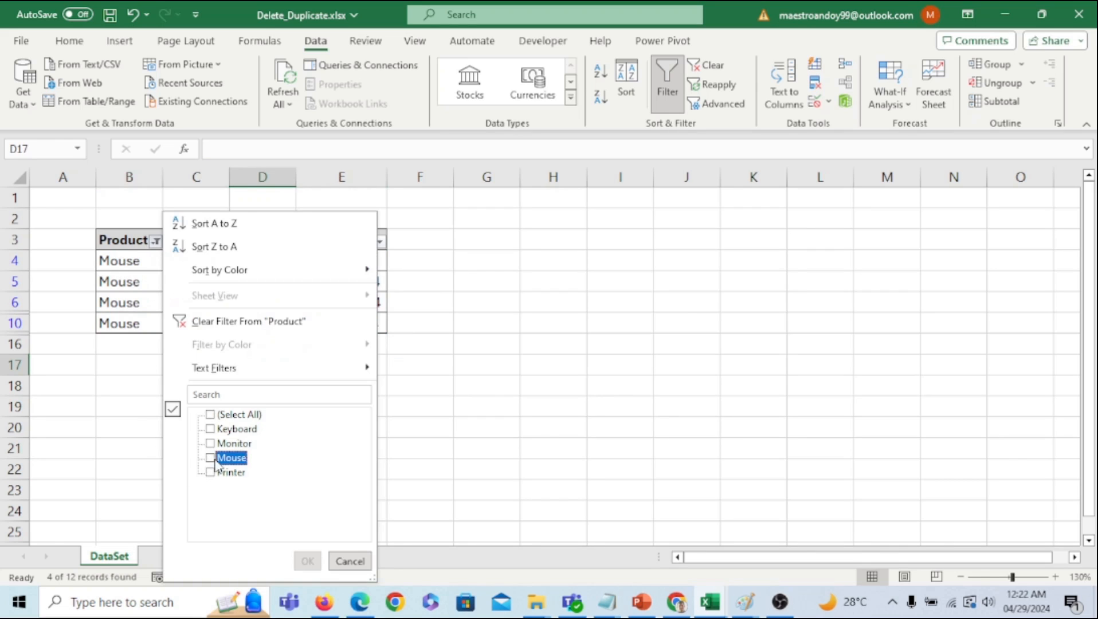
click(223, 476)
click(308, 560)
click(316, 485)
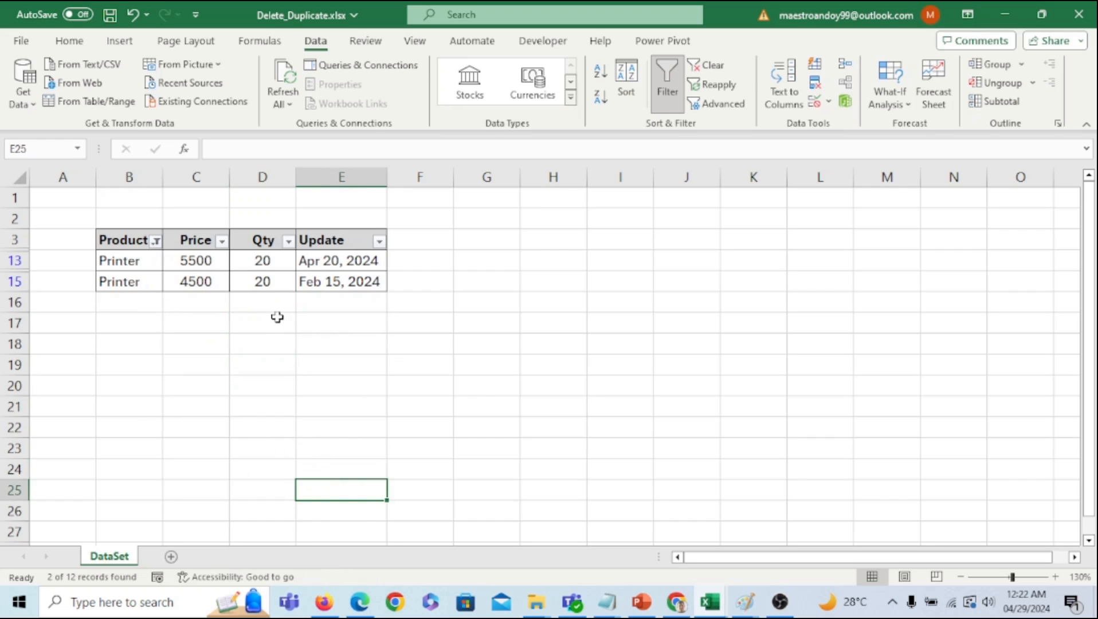
drag(131, 260, 333, 256)
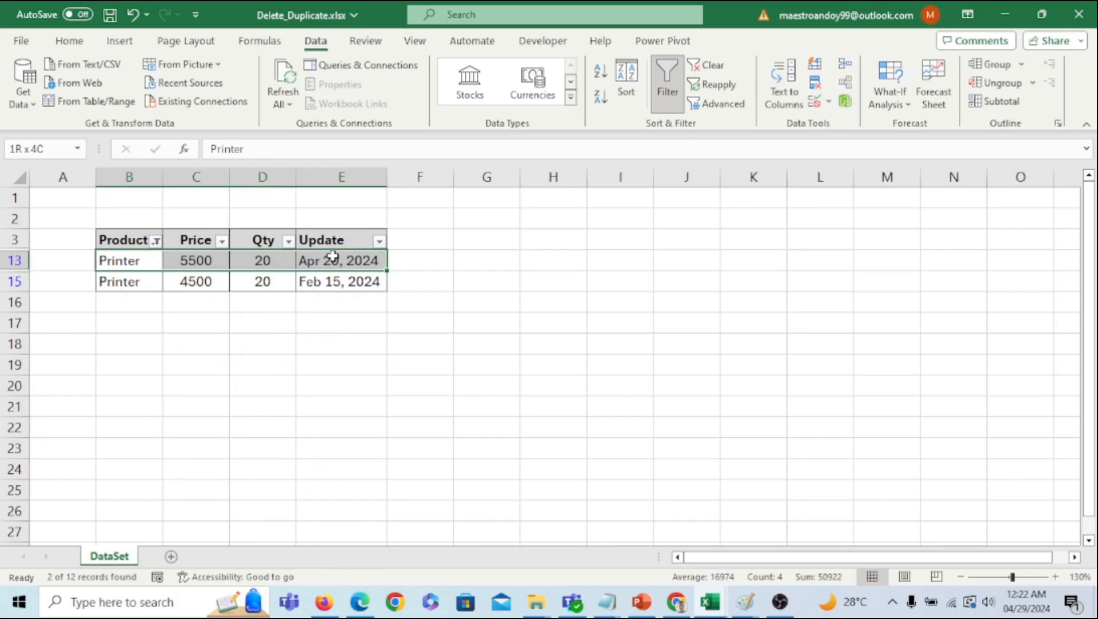
drag(129, 283, 338, 281)
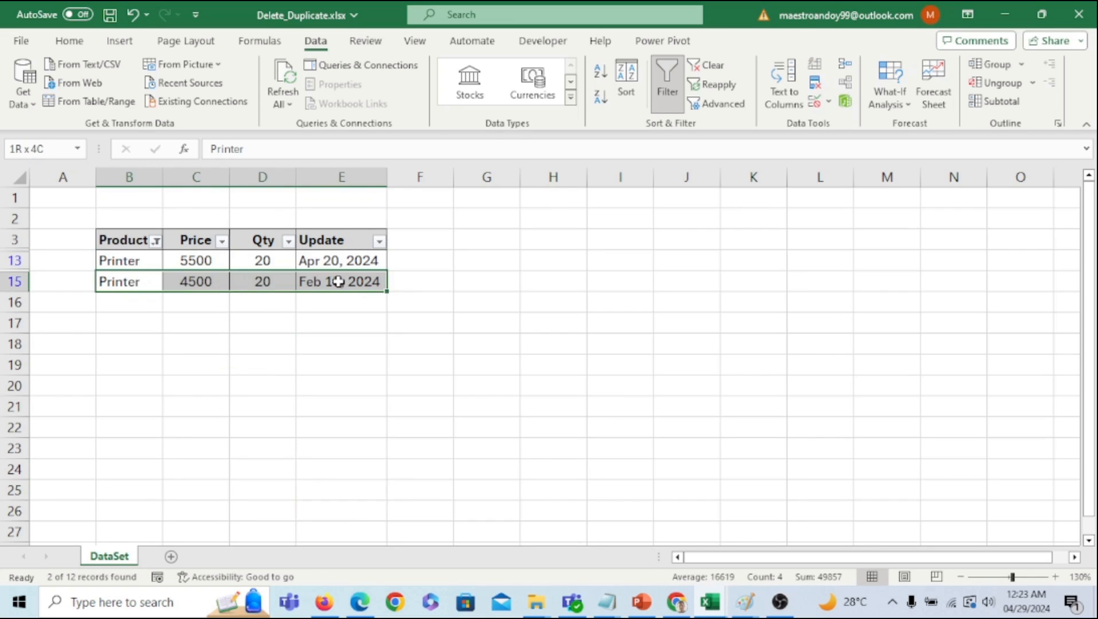
click(303, 328)
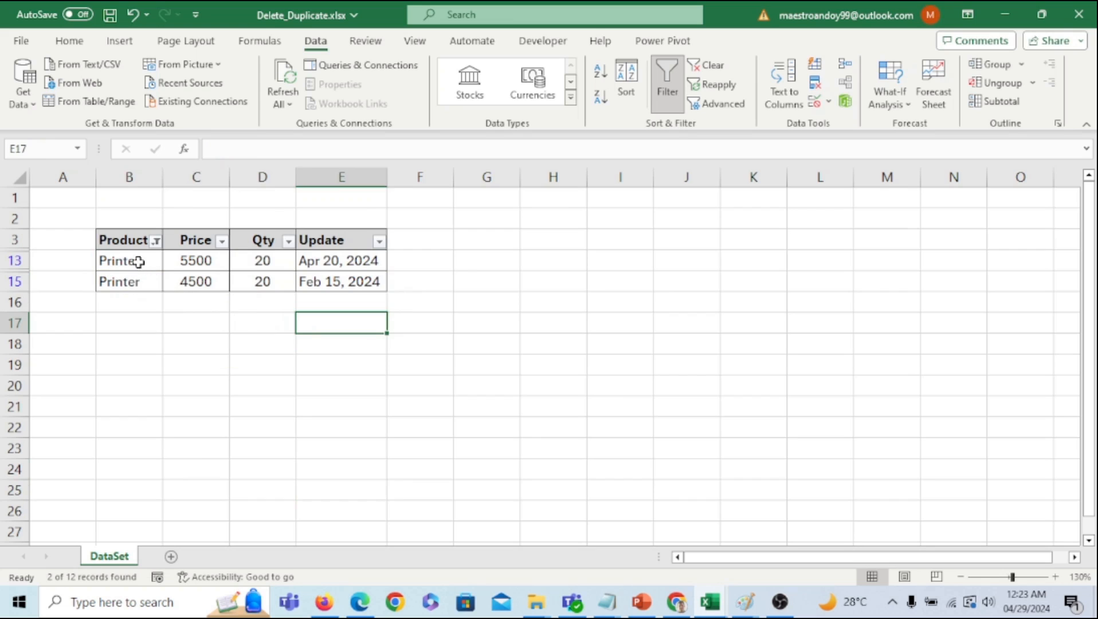
drag(140, 262, 338, 262)
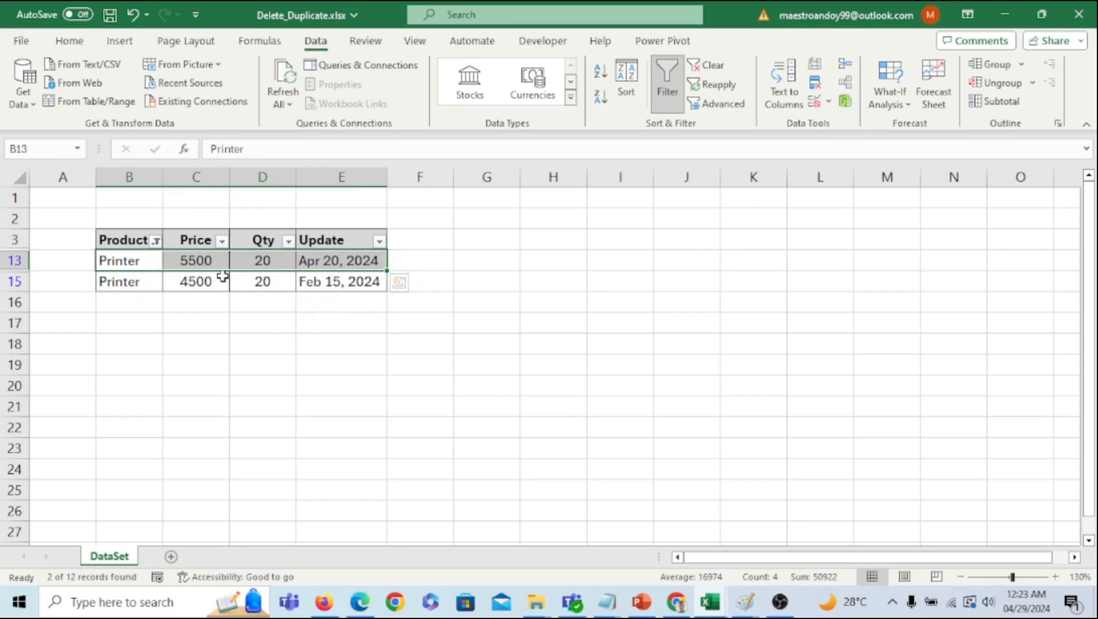
- Switch the Product filter from Printer to Mouse and select the Mouse rows
click(156, 241)
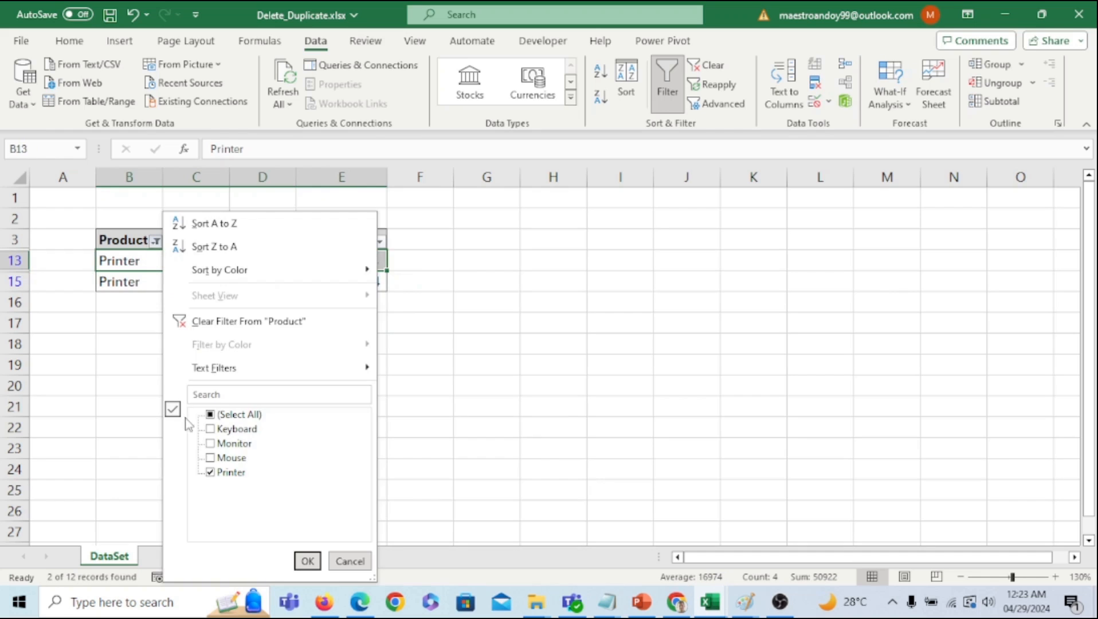
click(221, 476)
click(230, 458)
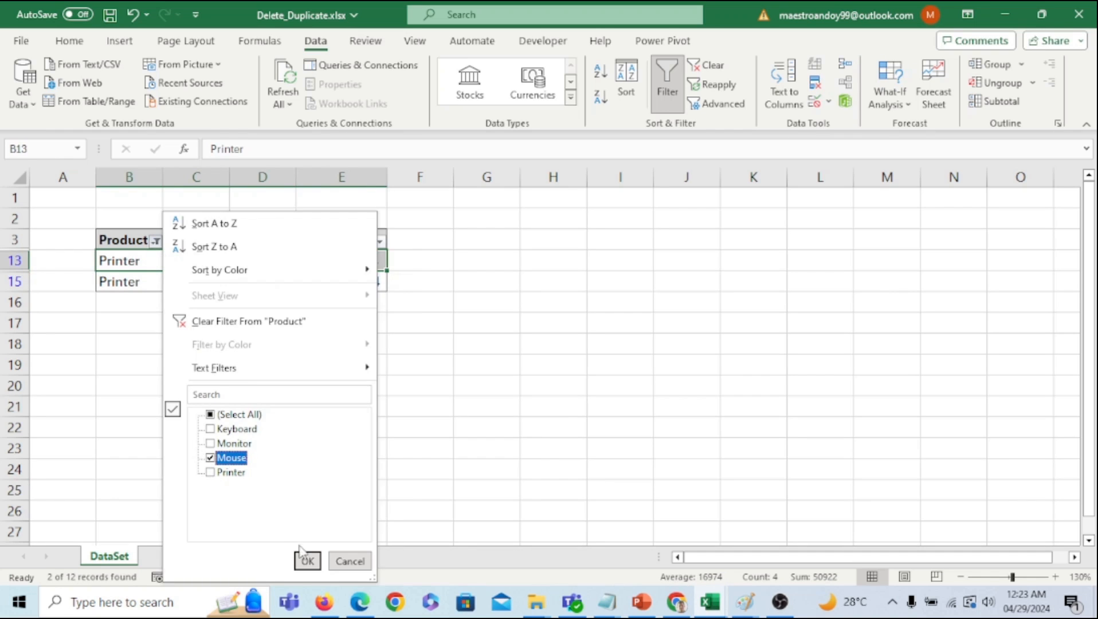
click(307, 561)
click(306, 470)
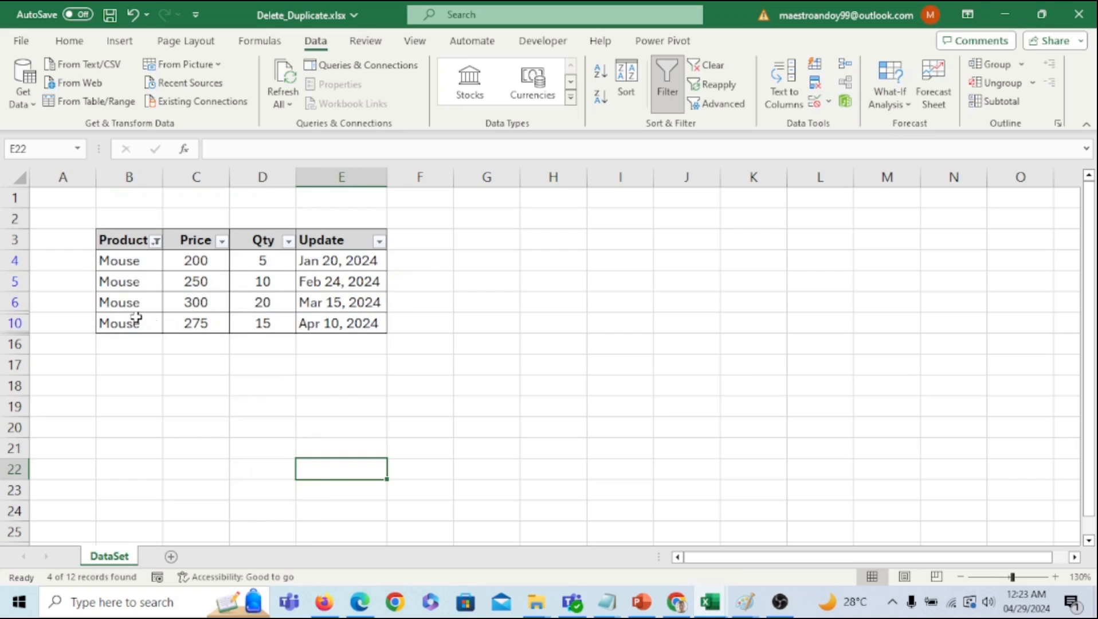
drag(136, 317, 343, 325)
drag(144, 262, 355, 275)
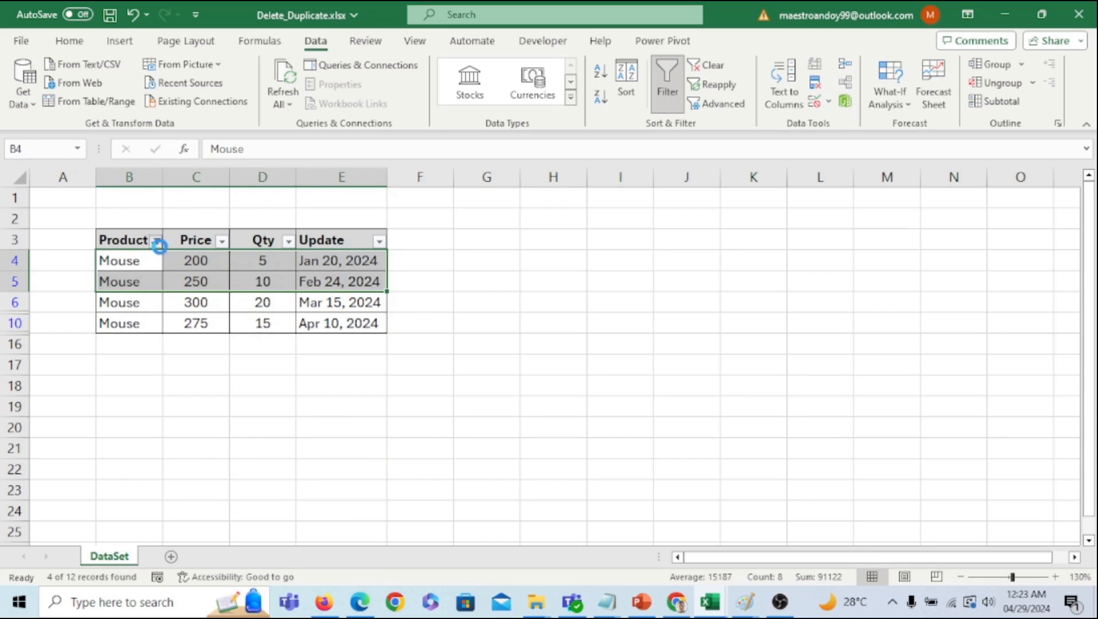
- Restore the Product filter to (Select All) so all 12 rows show
click(159, 246)
click(210, 414)
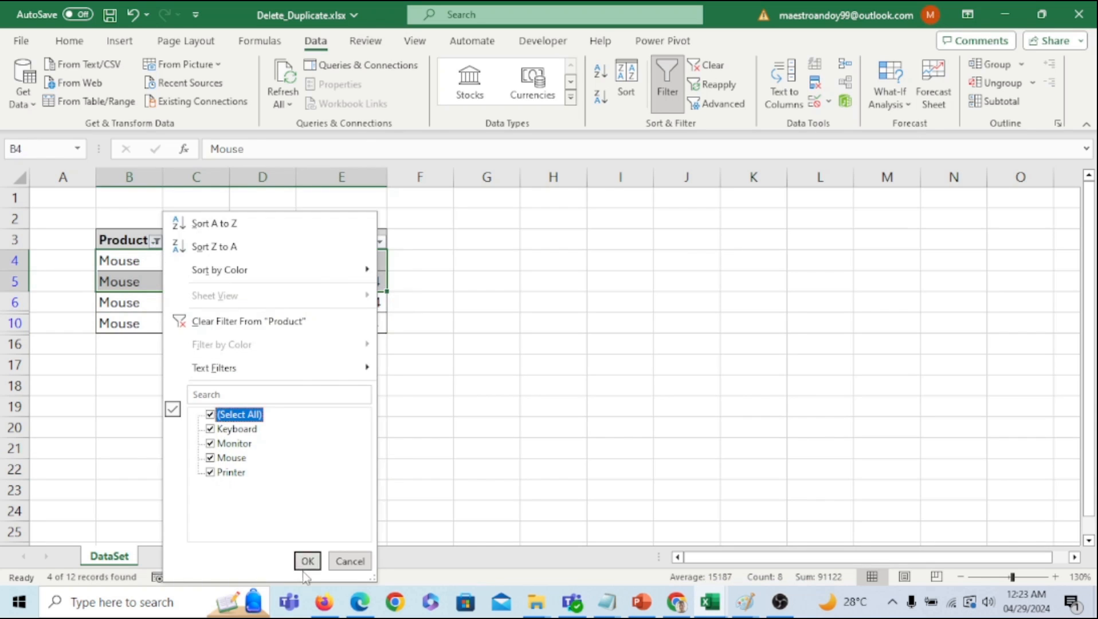
click(307, 561)
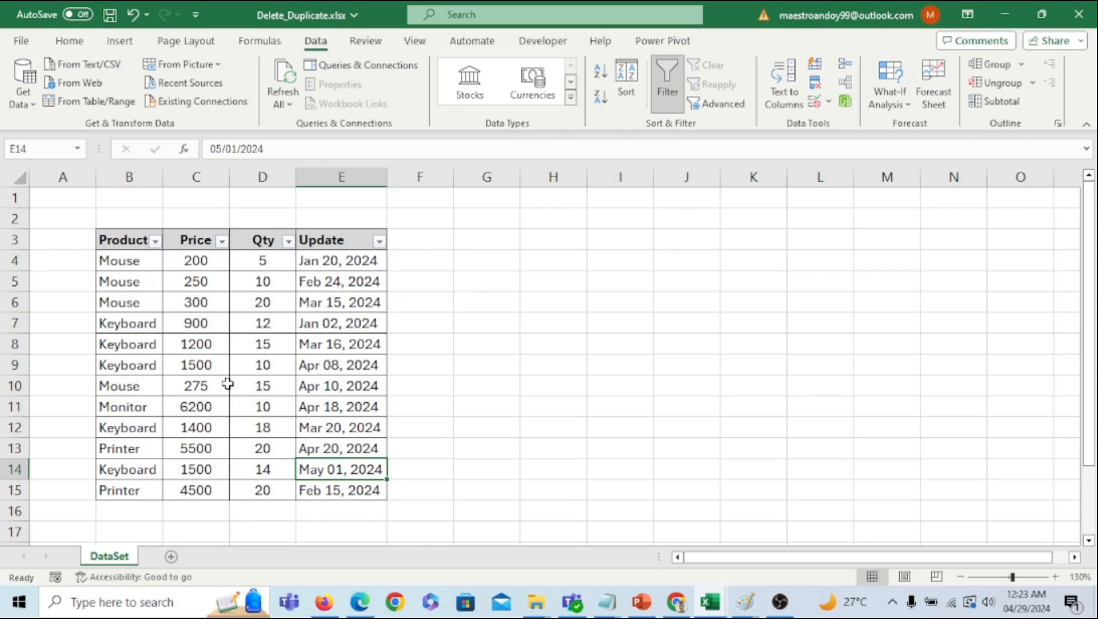
drag(110, 262, 372, 492)
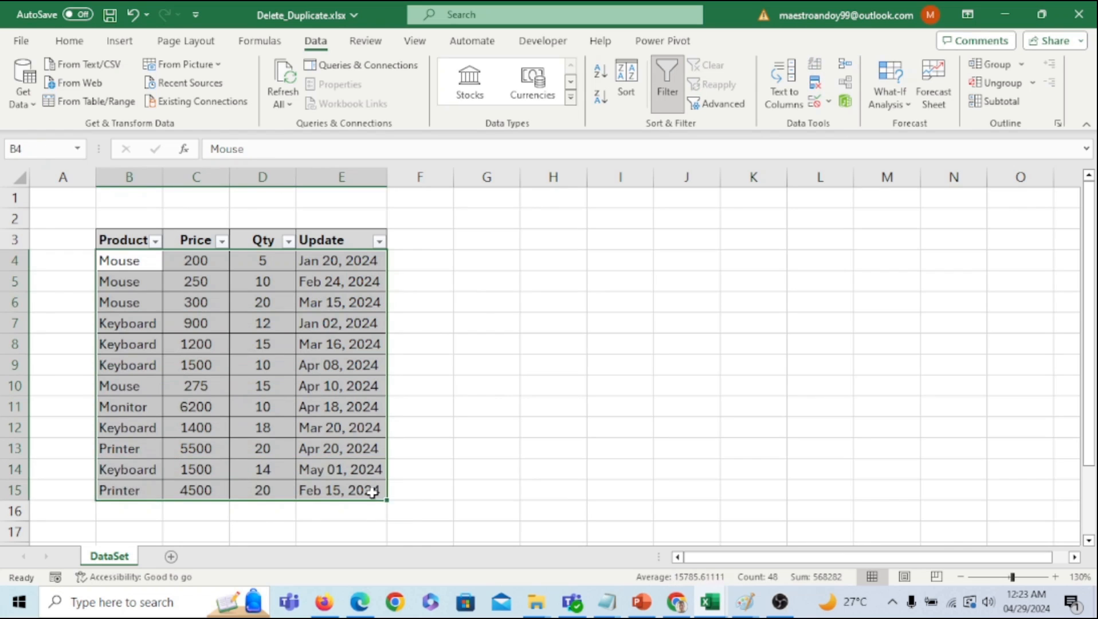
click(558, 327)
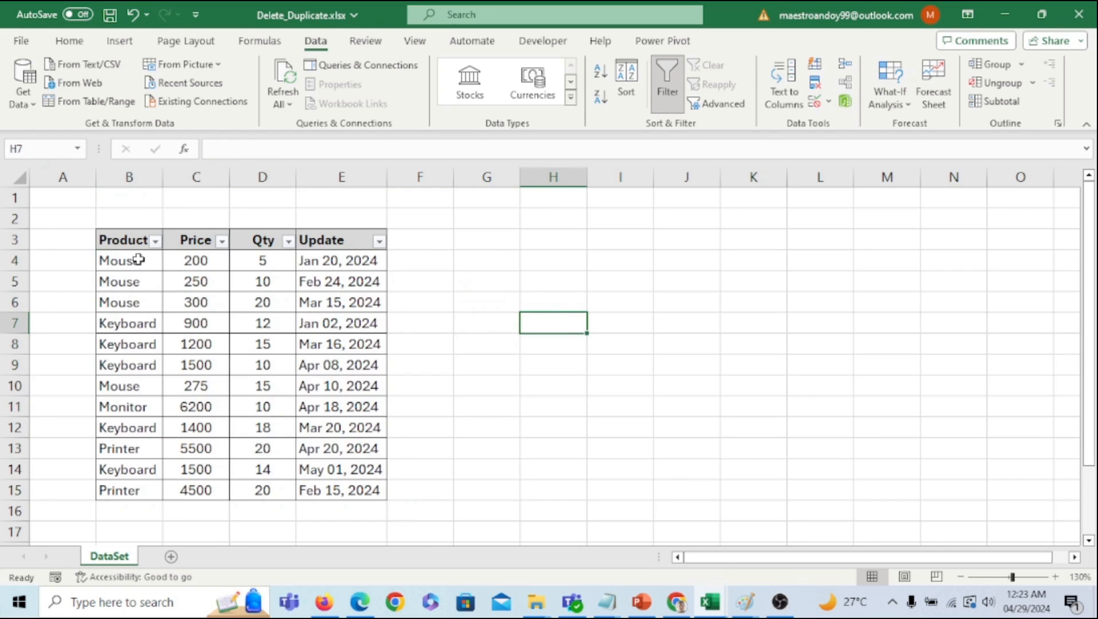
drag(138, 260, 141, 373)
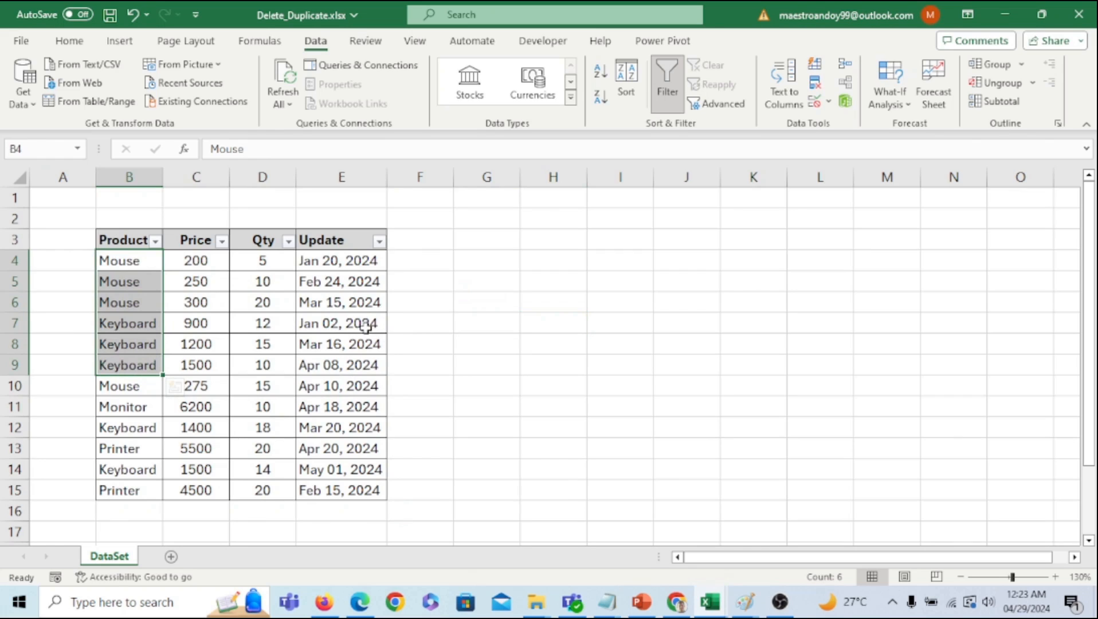
click(521, 324)
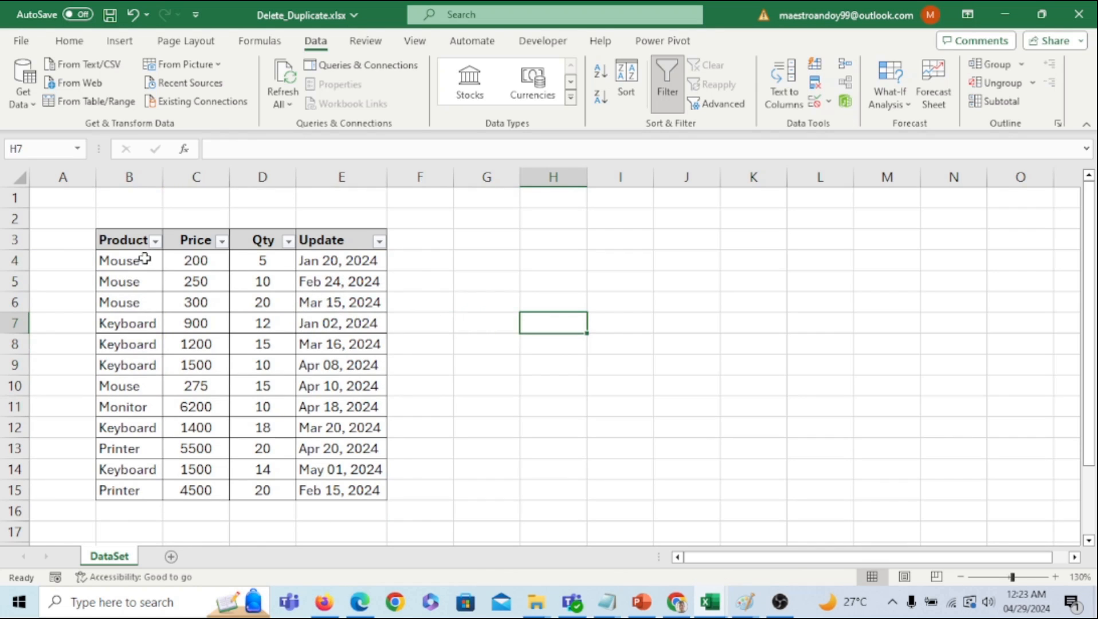
drag(144, 259, 366, 302)
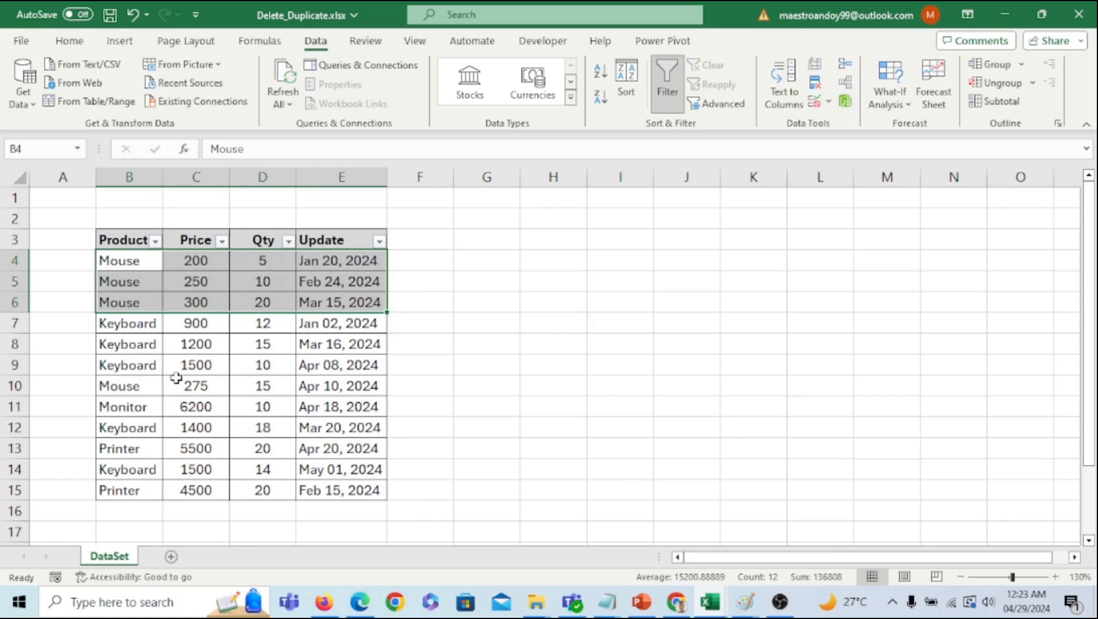
drag(120, 385, 352, 391)
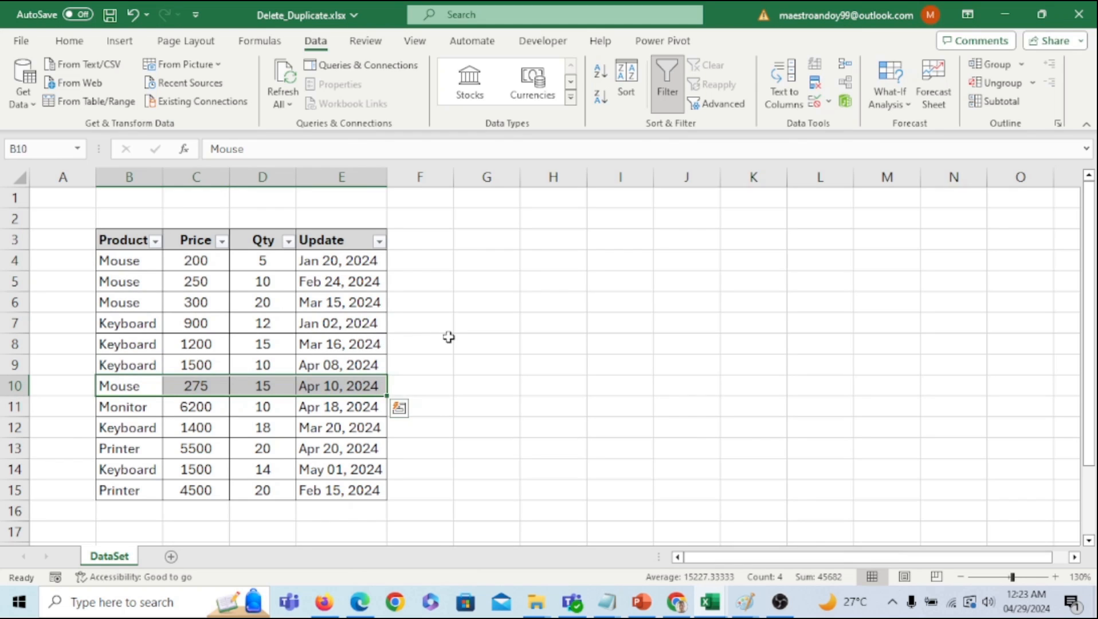
- Copy the DataSet sheet through Move or Copy with Create a copy ticked
right_click(121, 564)
click(200, 373)
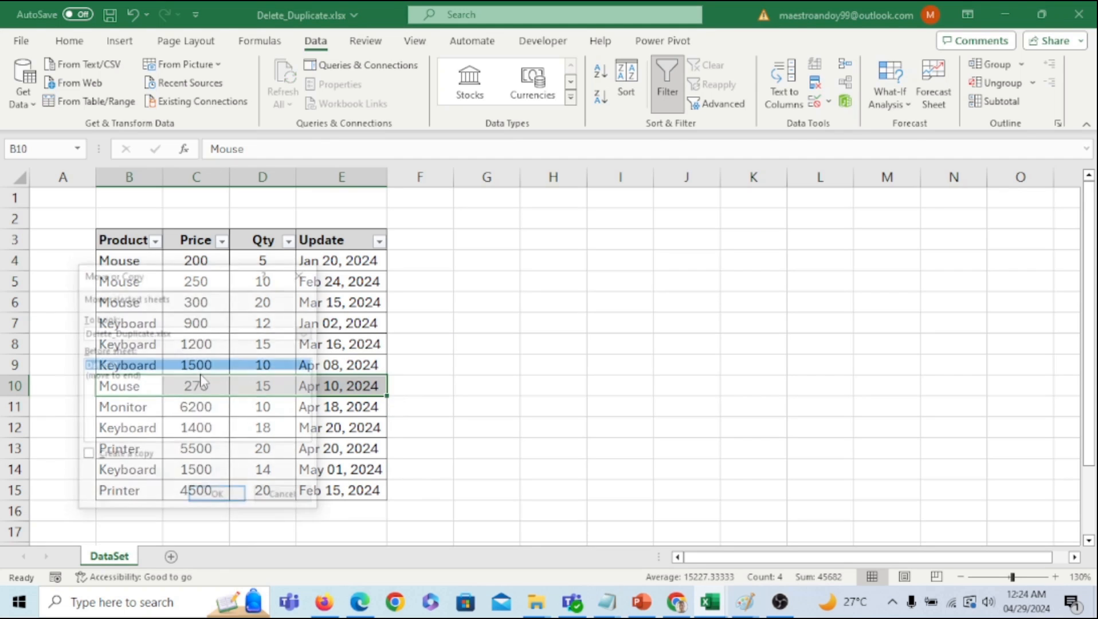
click(144, 457)
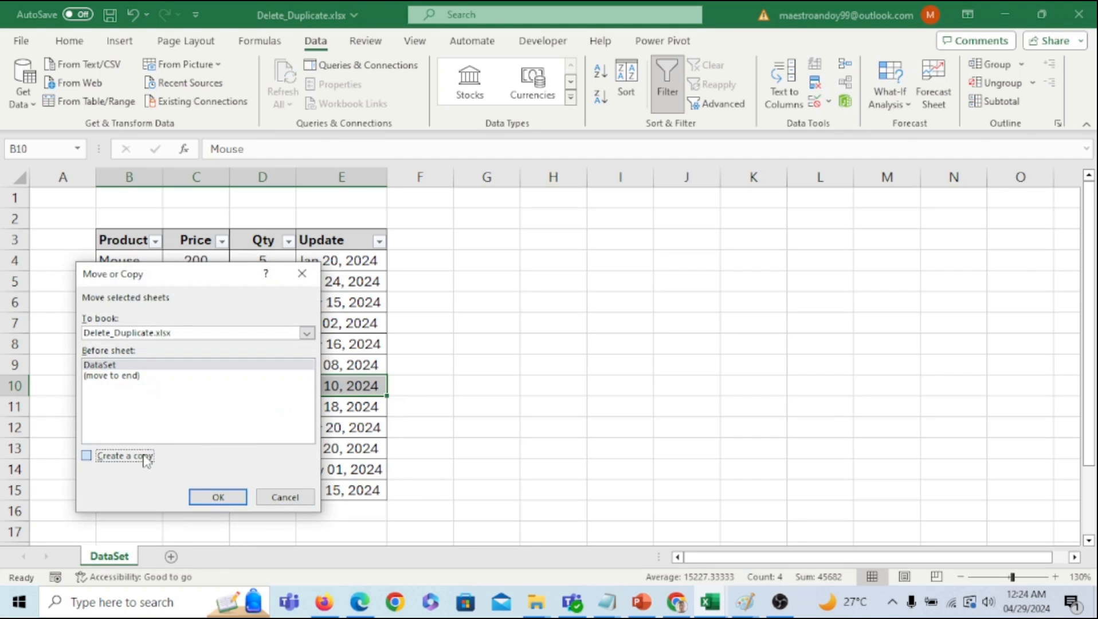
click(217, 497)
- Place DataSet (2) after DataSet and switch to the copy
drag(116, 560, 229, 561)
click(120, 557)
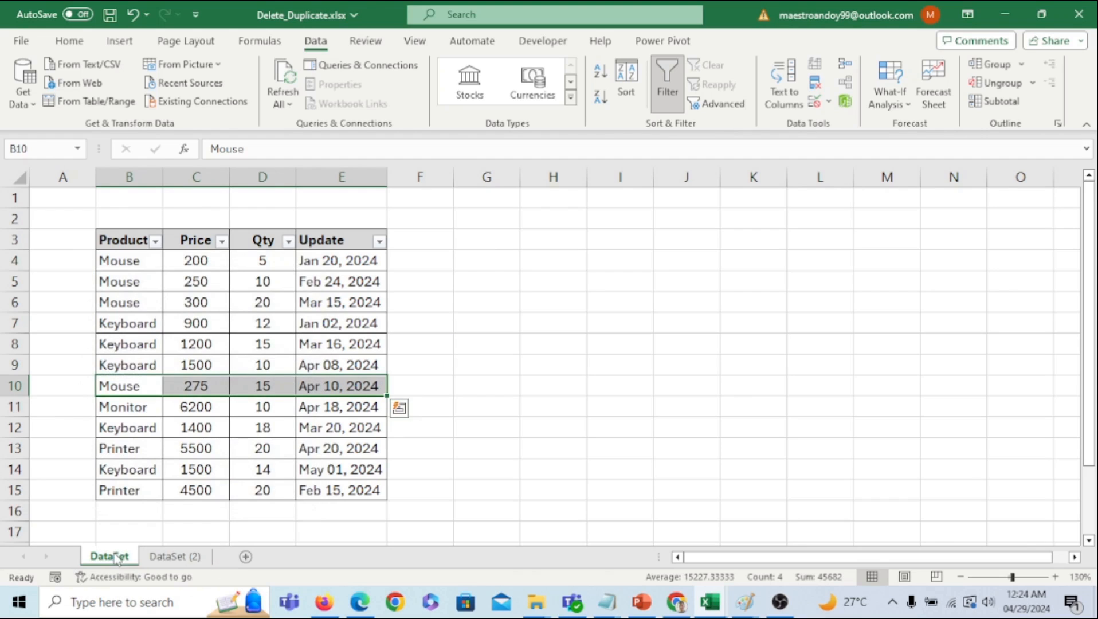
click(176, 561)
click(487, 465)
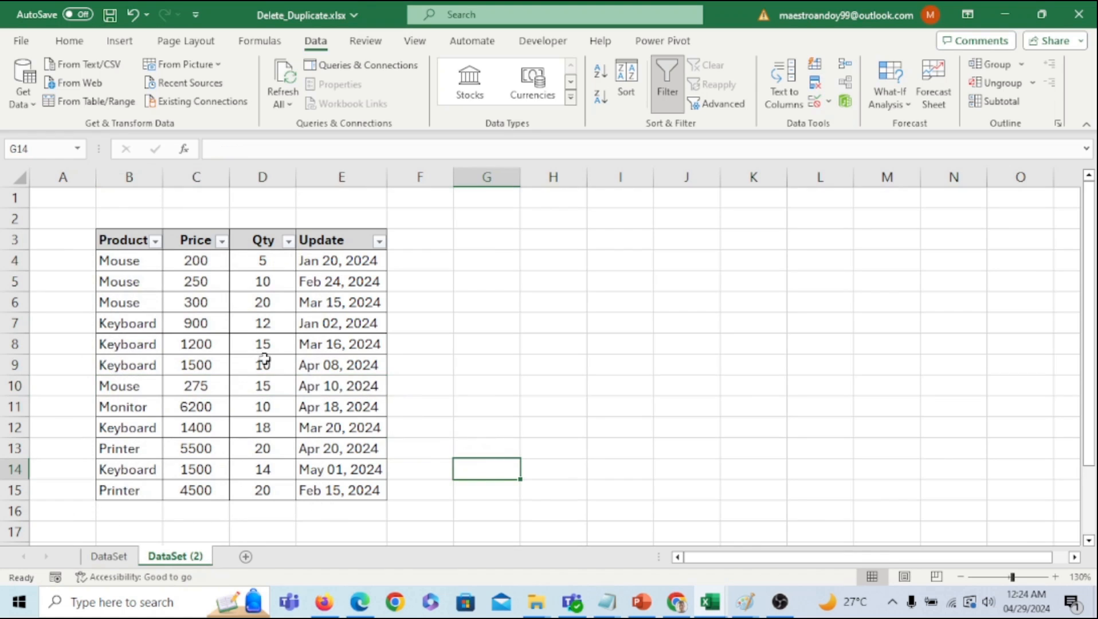
- Select B4:E15 on DataSet (2) and switch off the Data tab Filter
drag(126, 262, 367, 489)
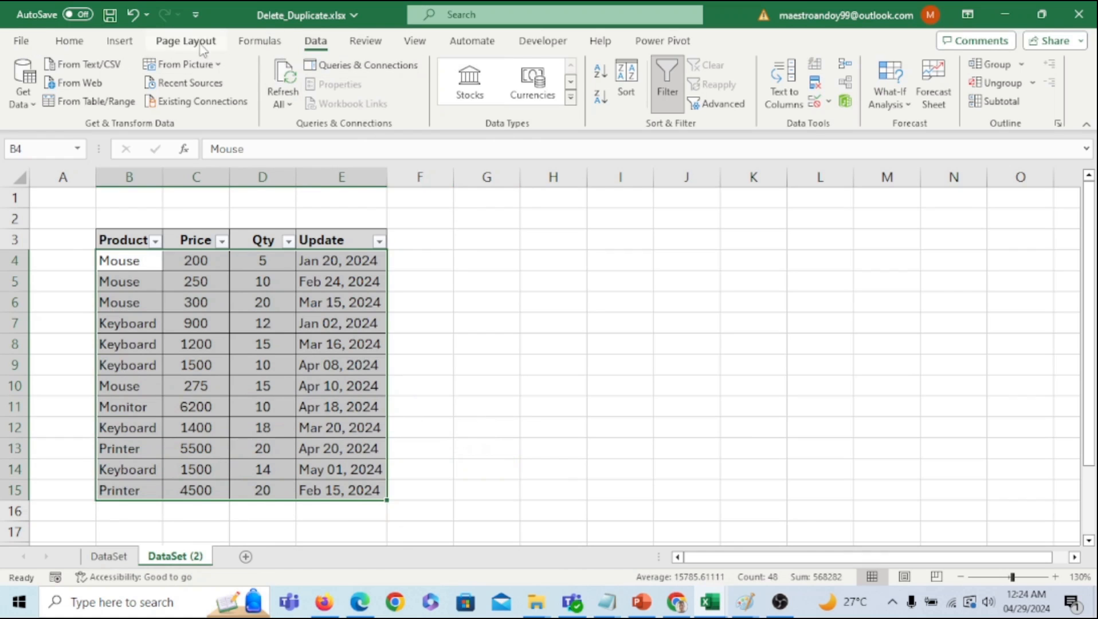
click(262, 42)
click(315, 46)
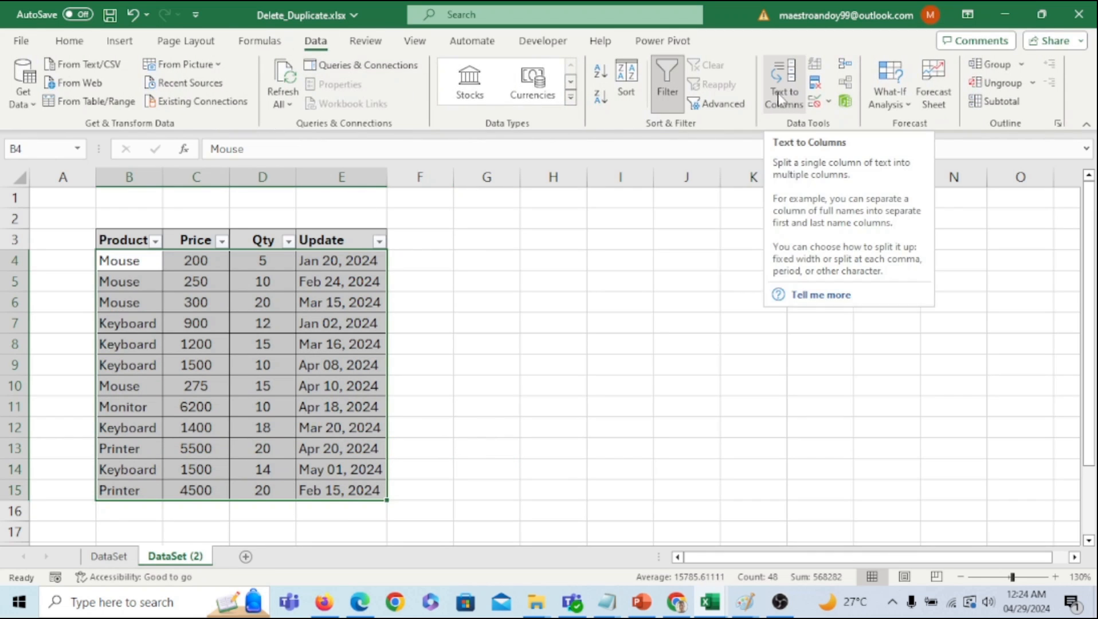
click(660, 88)
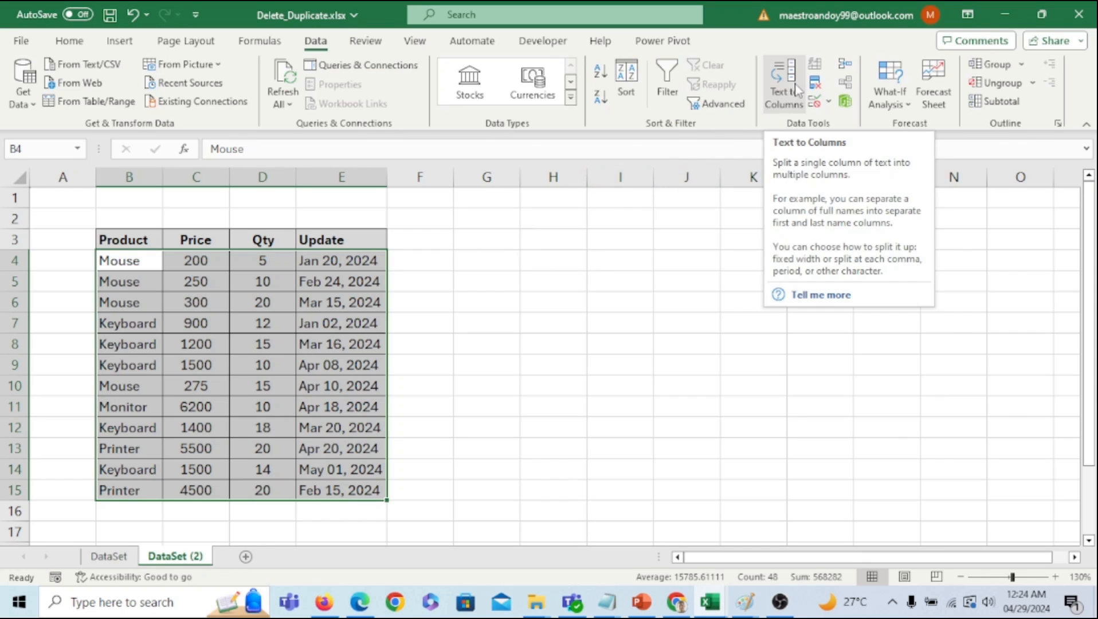
click(153, 321)
drag(120, 263, 367, 491)
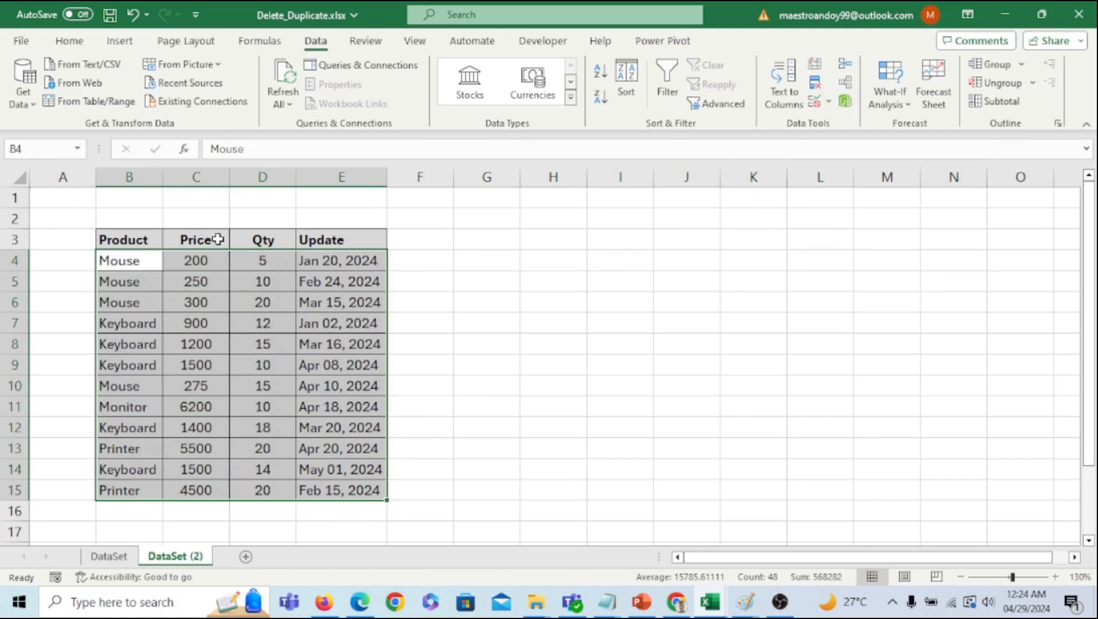
- Remove duplicates checking only Product (Price, Qty, Update unchecked), deleting 8 rows
click(814, 87)
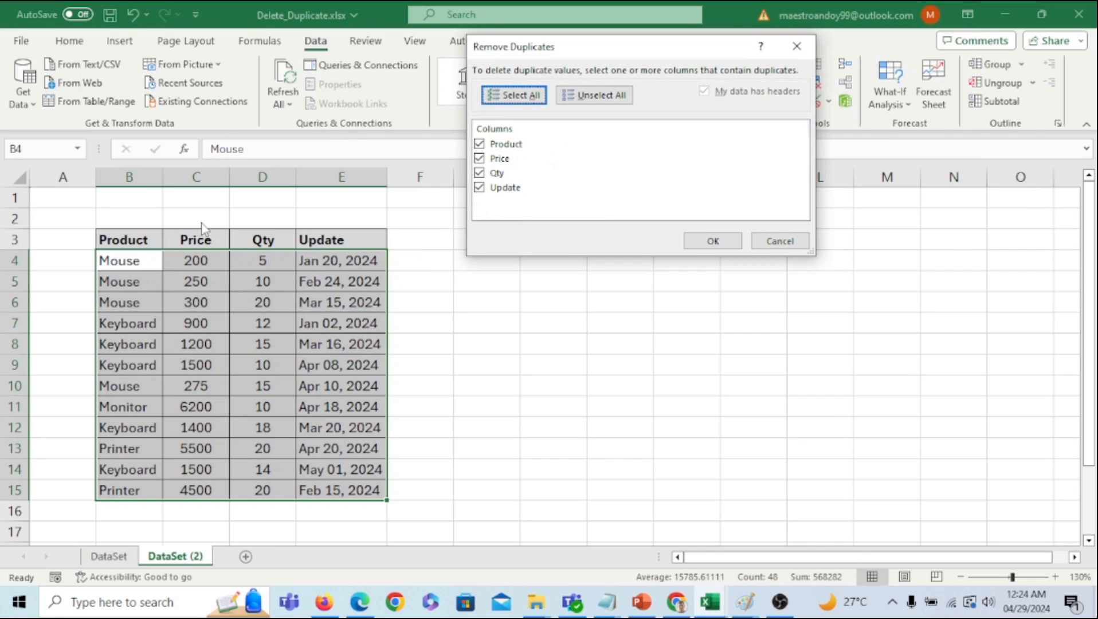
click(488, 190)
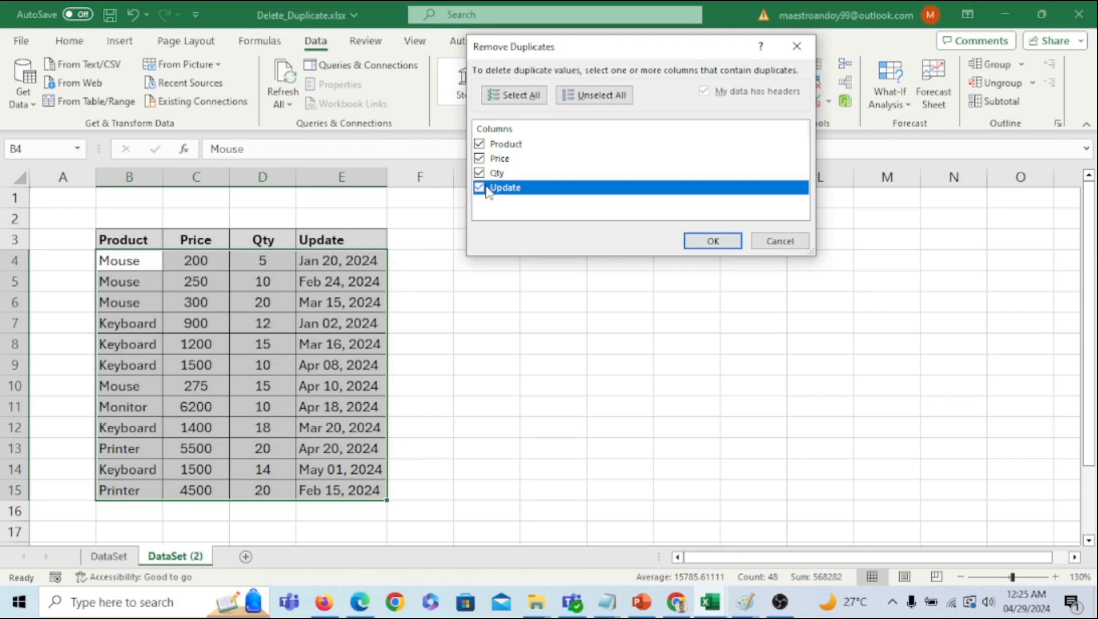
click(479, 173)
click(480, 159)
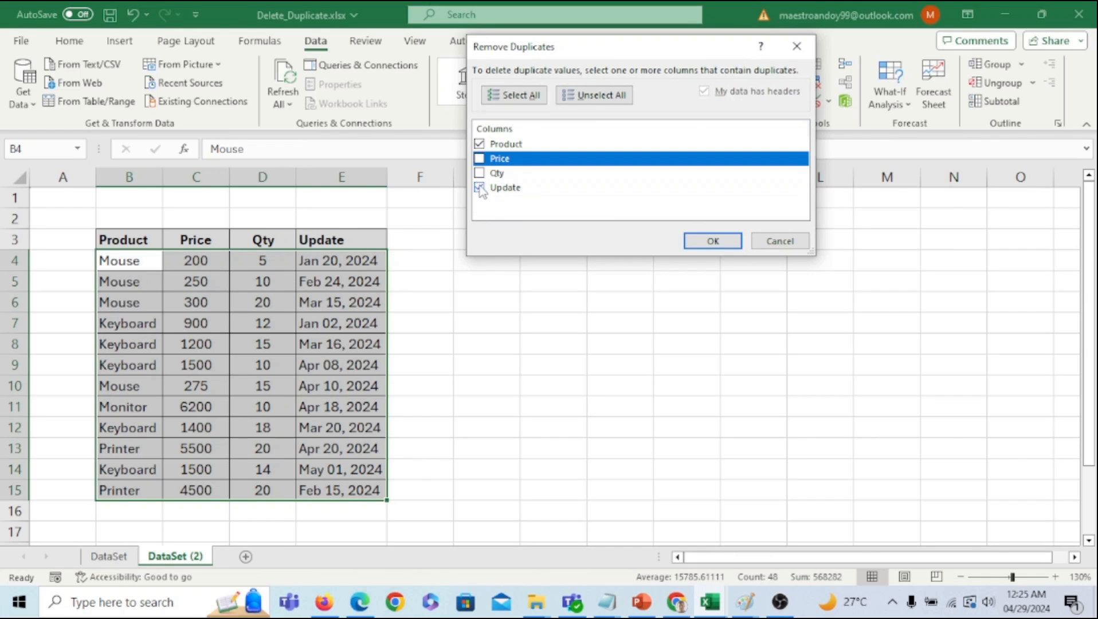
click(480, 187)
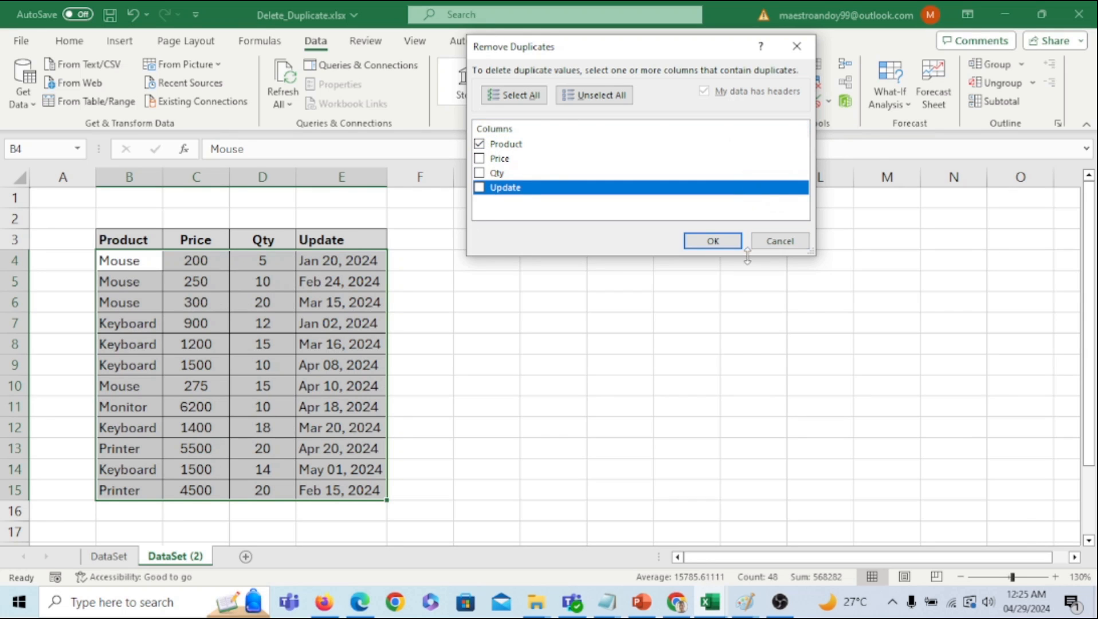
click(717, 242)
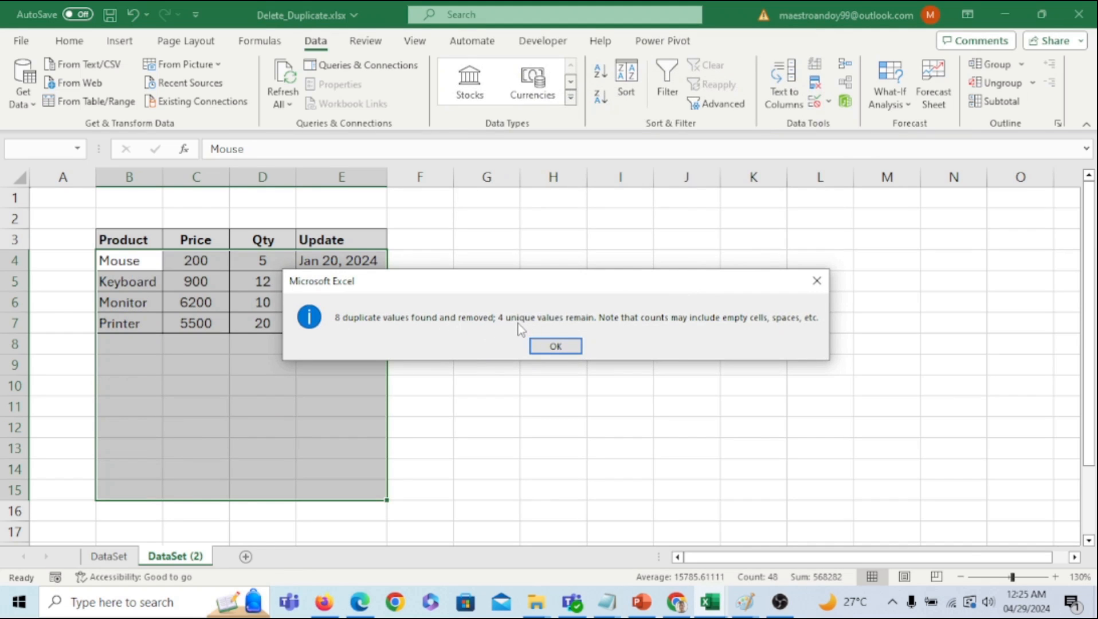
click(555, 347)
click(590, 365)
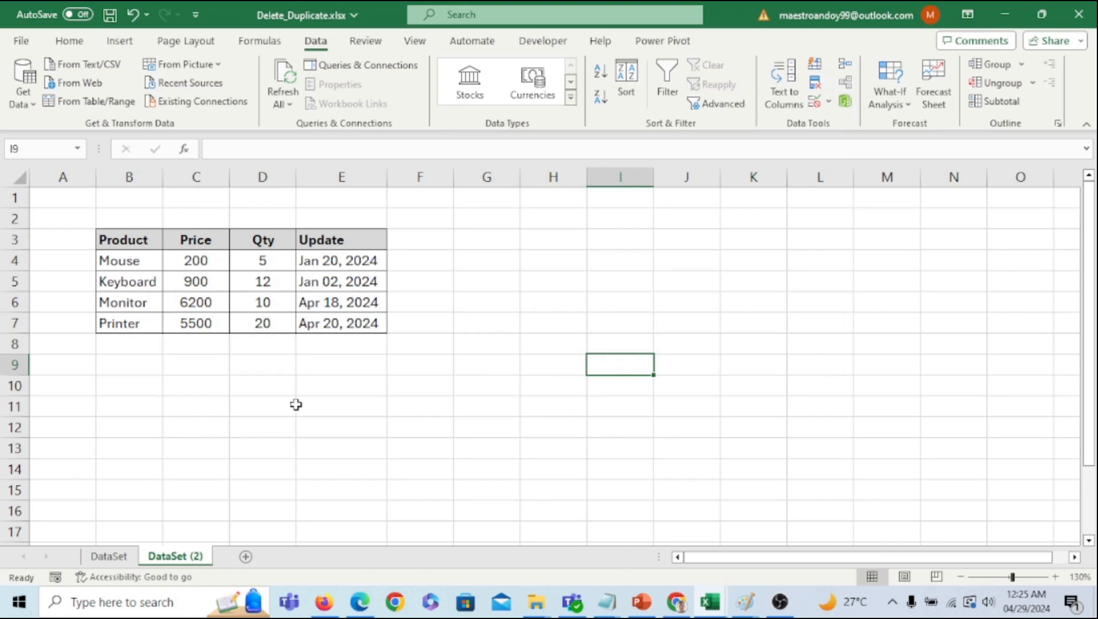
- Select the first rows on DataSet (2), then return to DataSet and toggle filtering with Ctrl+Shift+L
click(261, 398)
drag(138, 263, 347, 264)
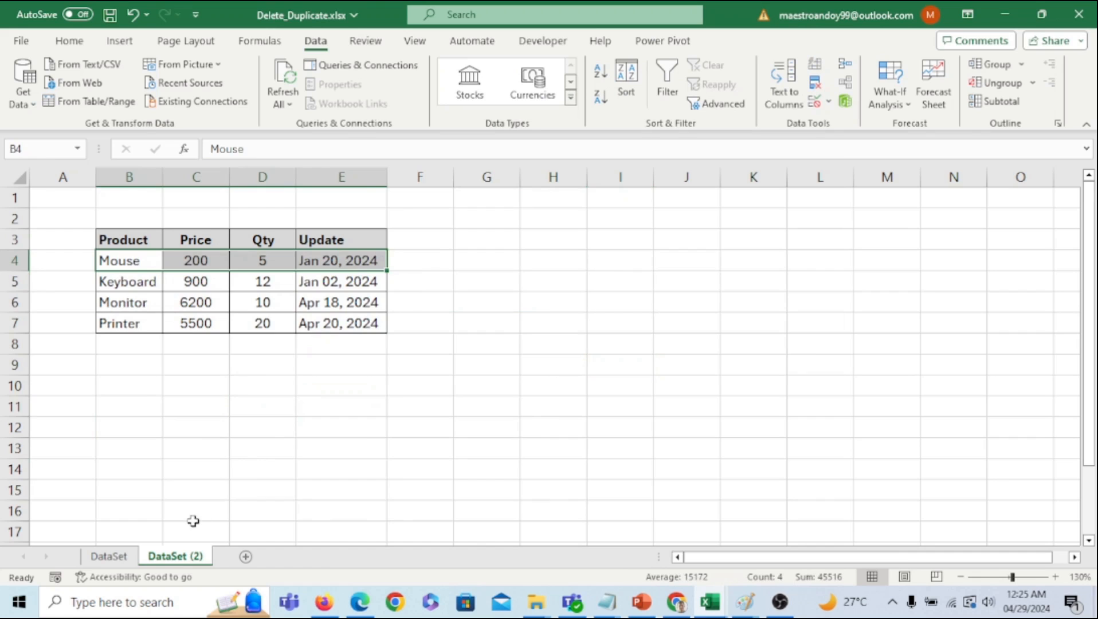
click(136, 559)
key(ctrl+shift+l)
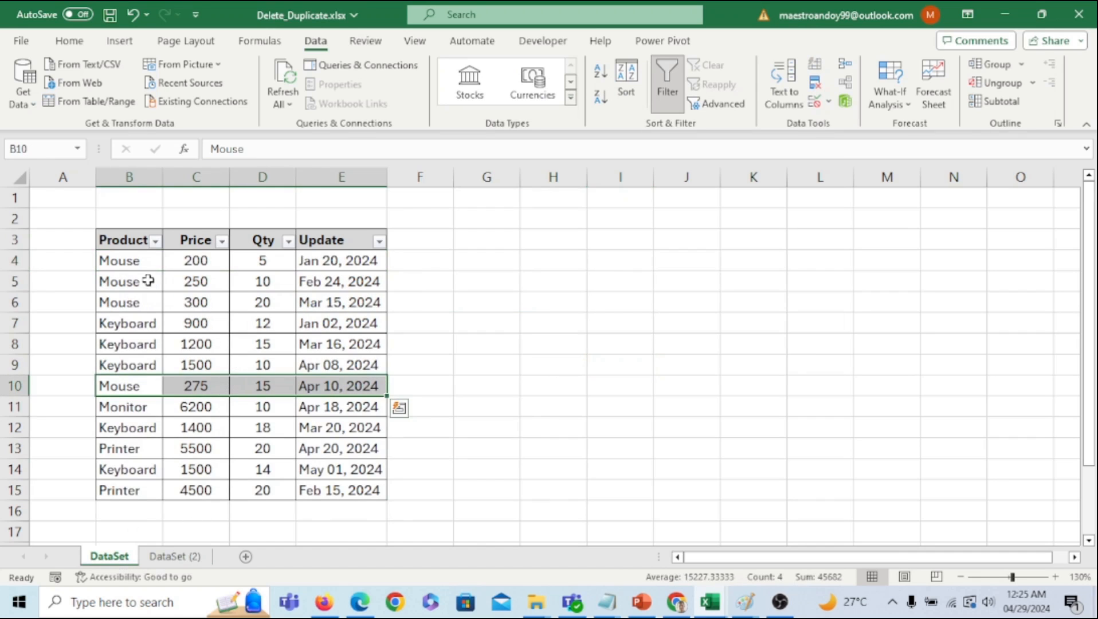
- Filter DataSet to Mouse, select the Jan 20 and Apr 10, 2024 rows, and compare DataSet (2)
click(156, 242)
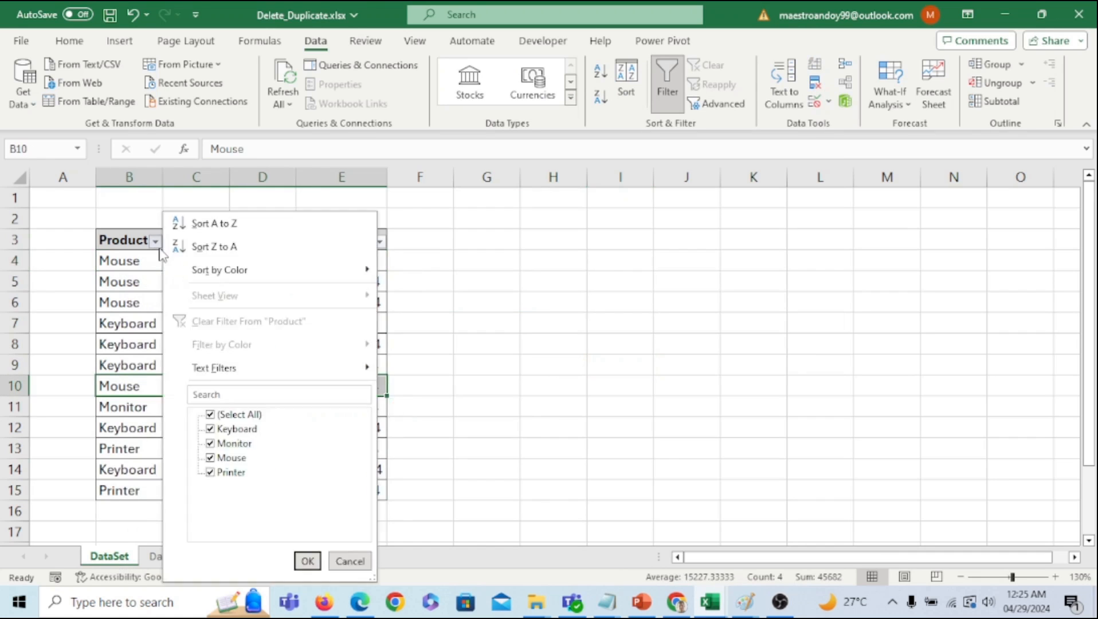
click(211, 415)
click(232, 458)
click(308, 561)
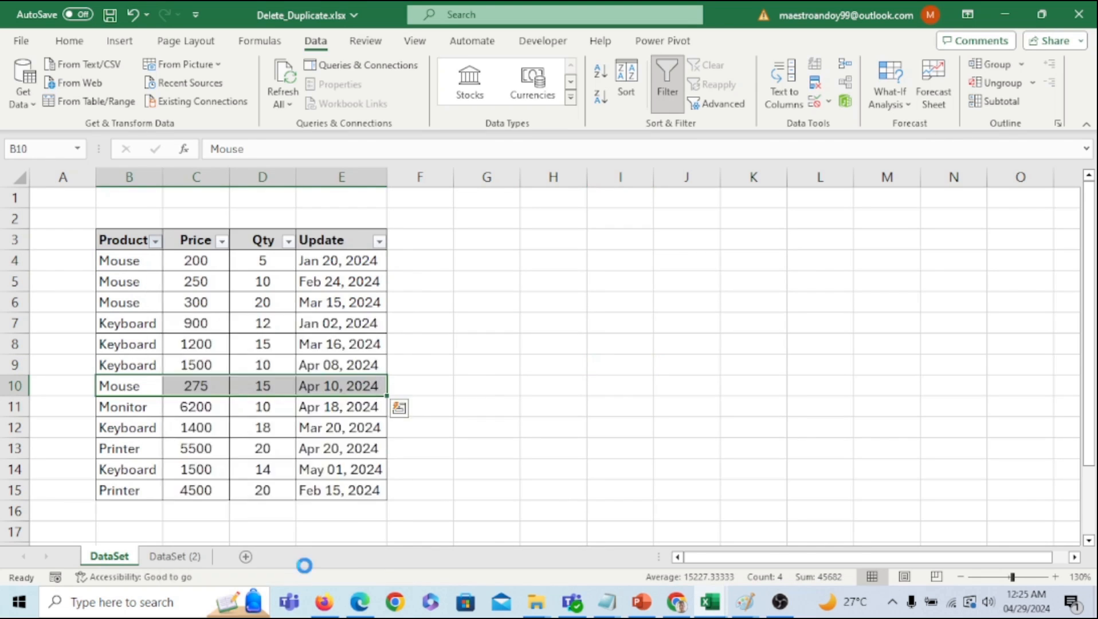
click(529, 466)
drag(127, 263, 334, 268)
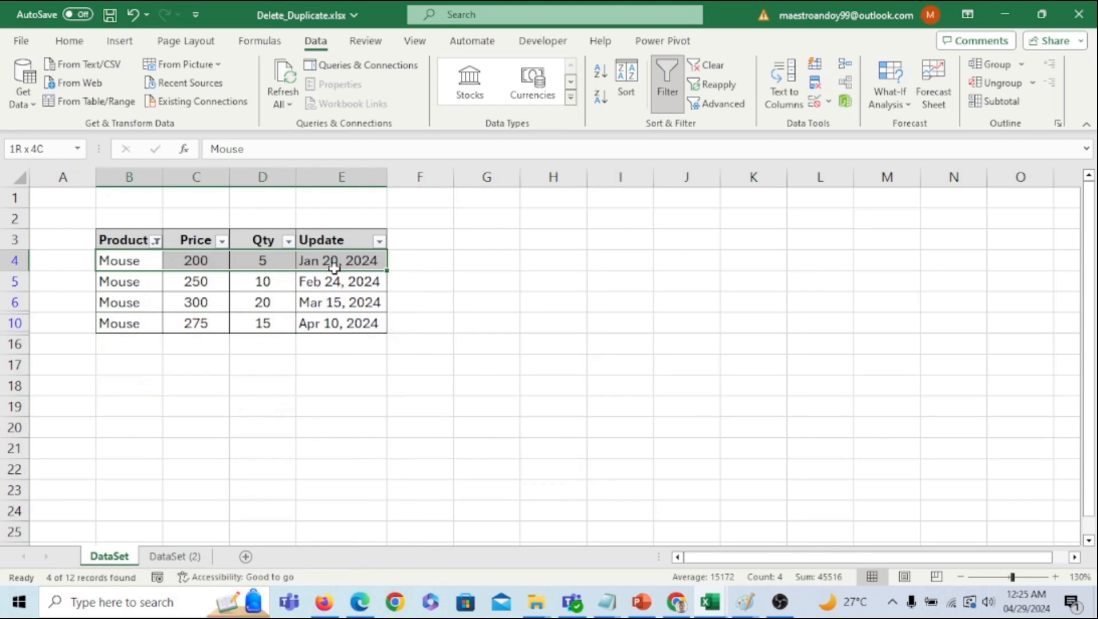
drag(124, 324, 328, 321)
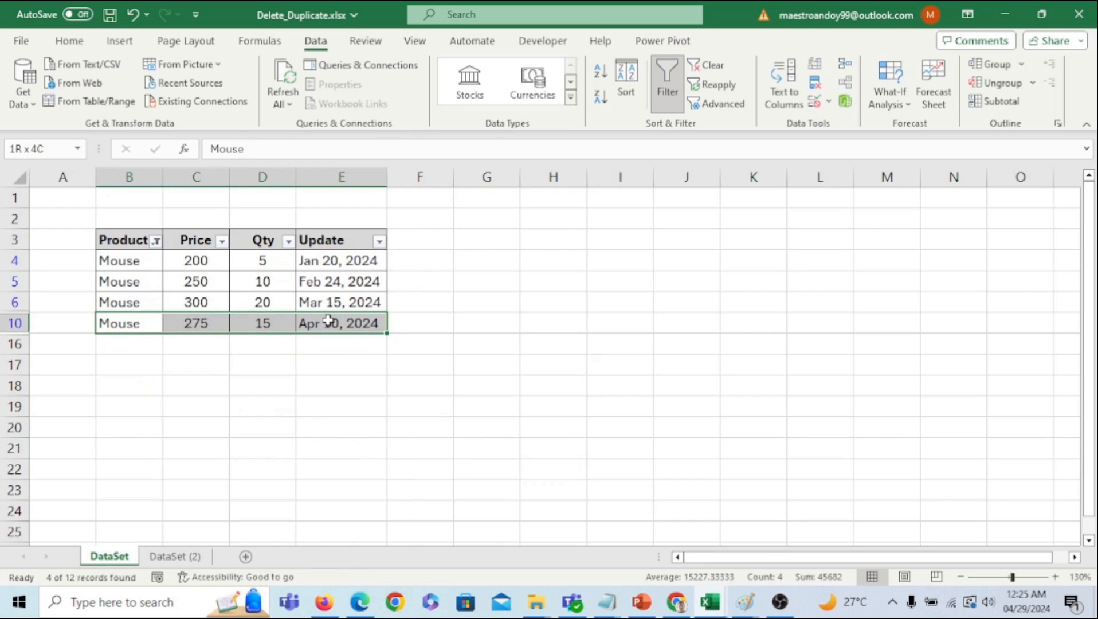
click(182, 558)
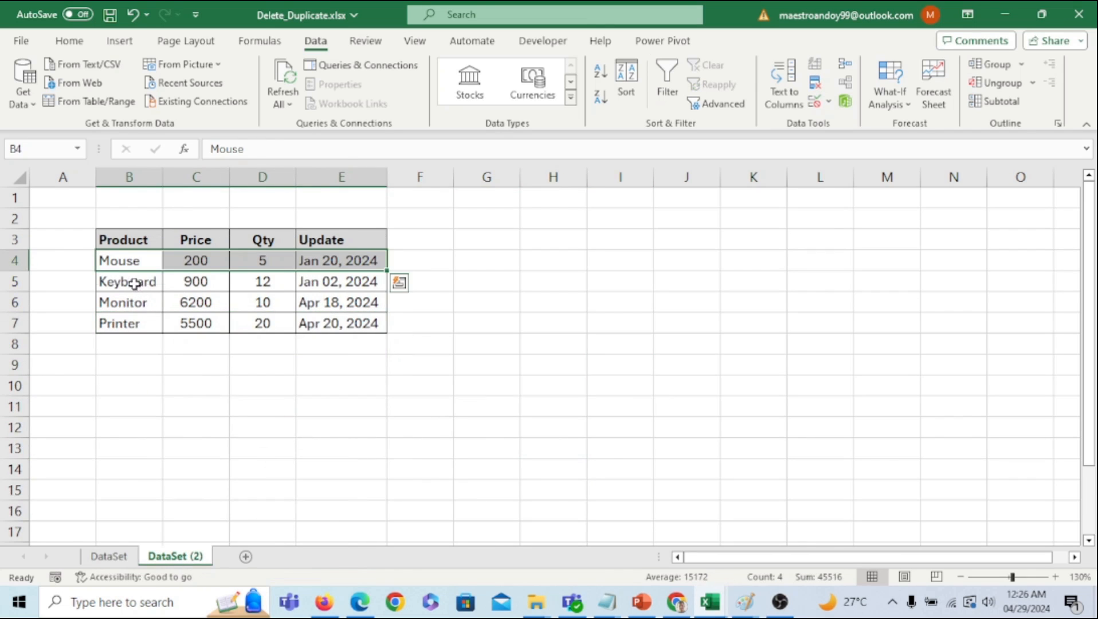
drag(142, 282, 339, 284)
click(123, 556)
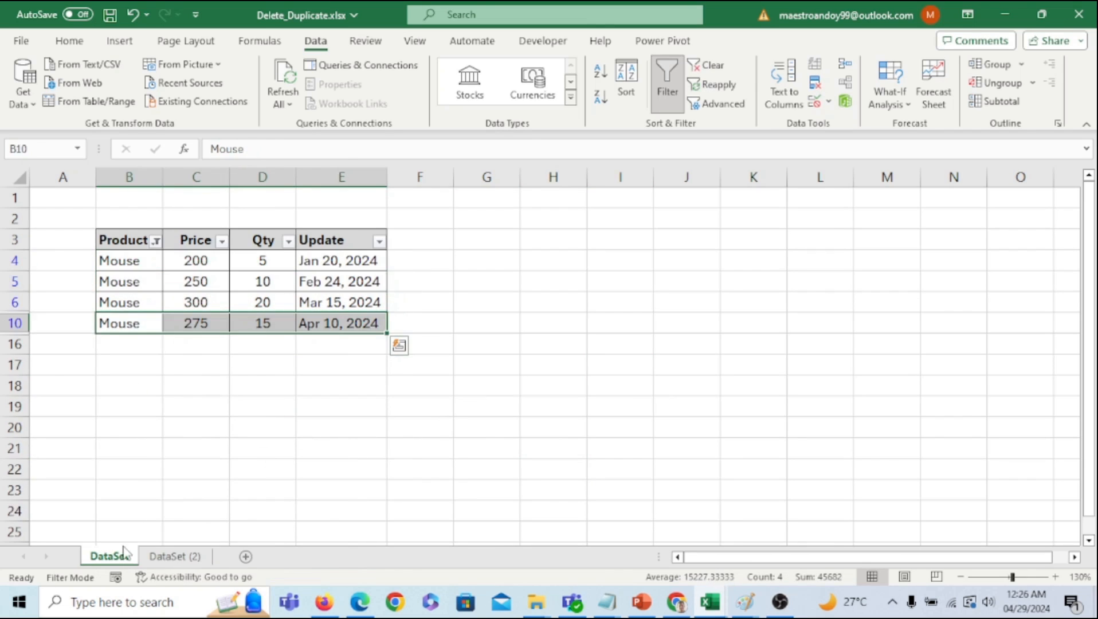
- Refilter DataSet to Keyboard only and select the Jan 02 and May 01, 2024 rows
click(155, 241)
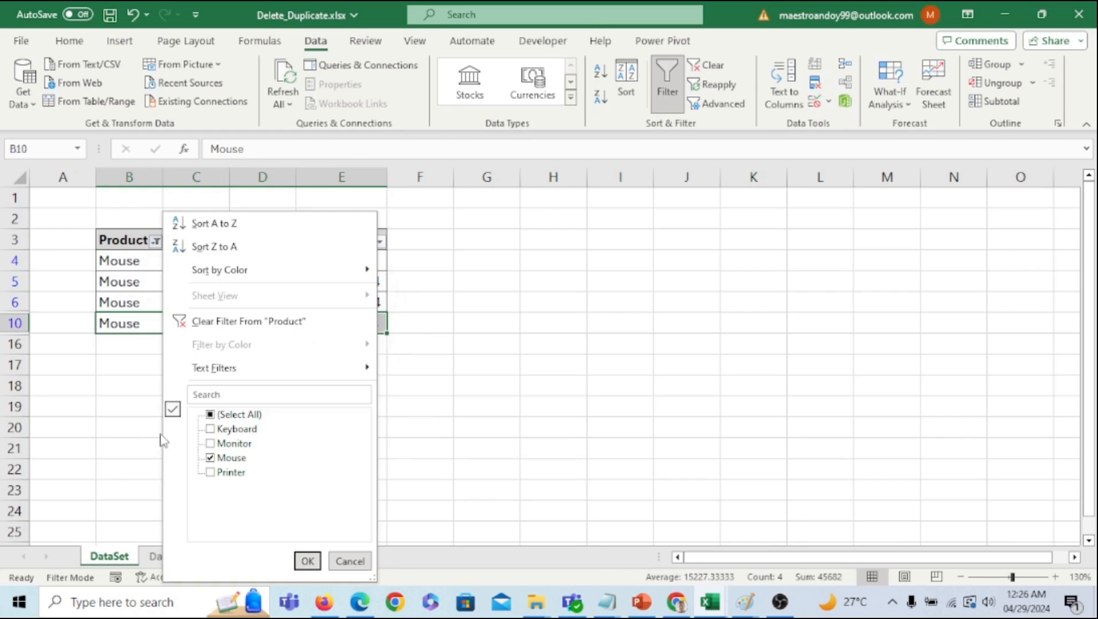
click(218, 458)
click(235, 429)
click(308, 561)
click(317, 488)
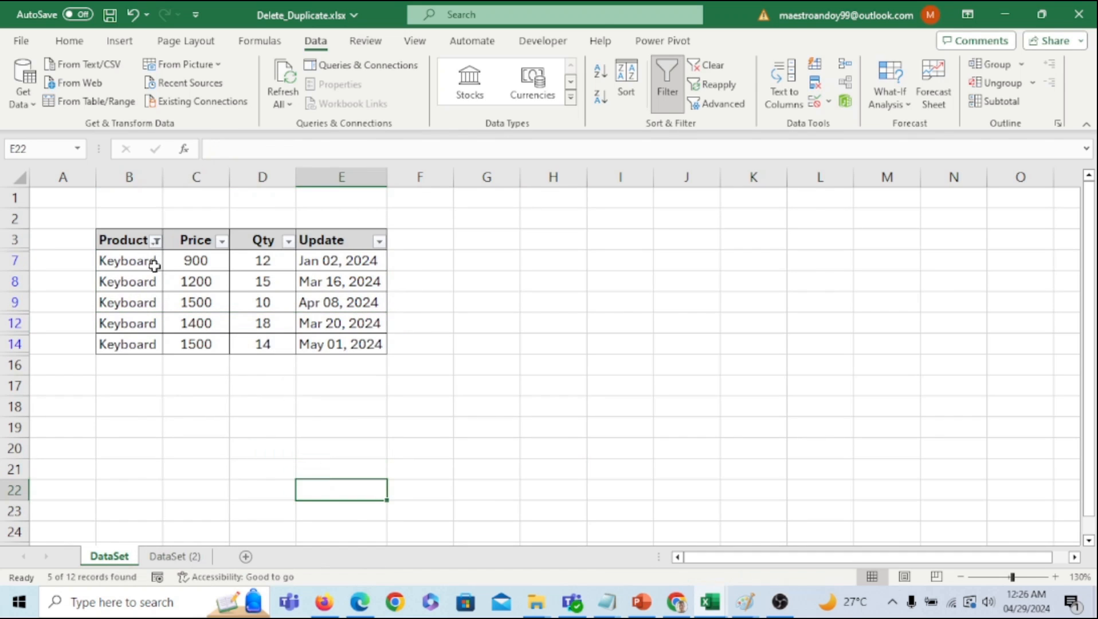
drag(152, 260, 315, 275)
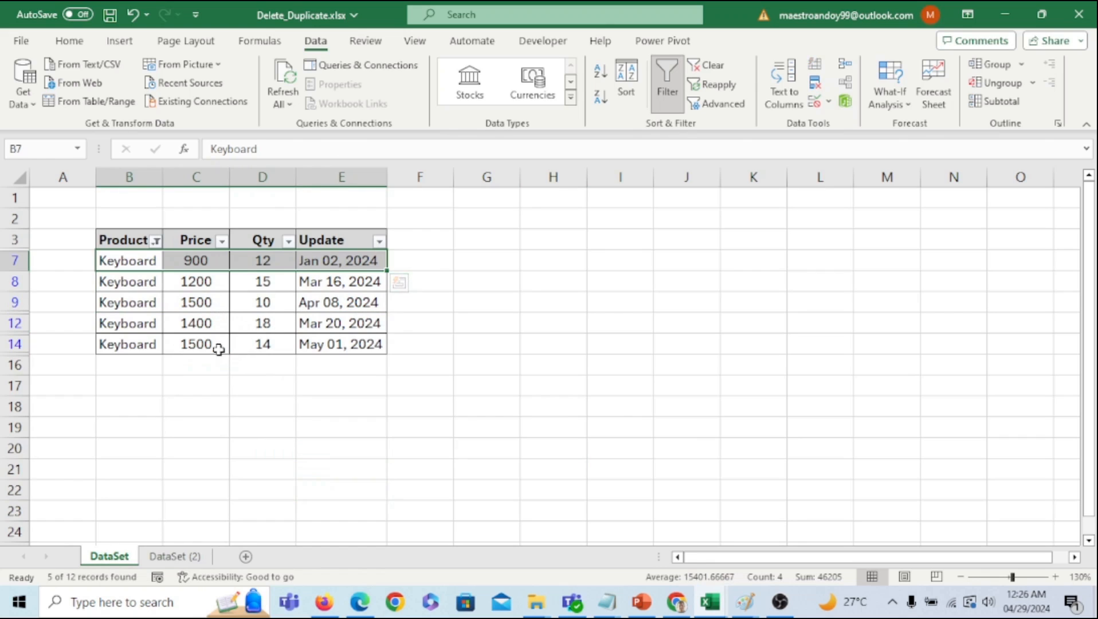
click(161, 344)
drag(165, 345, 338, 347)
click(156, 242)
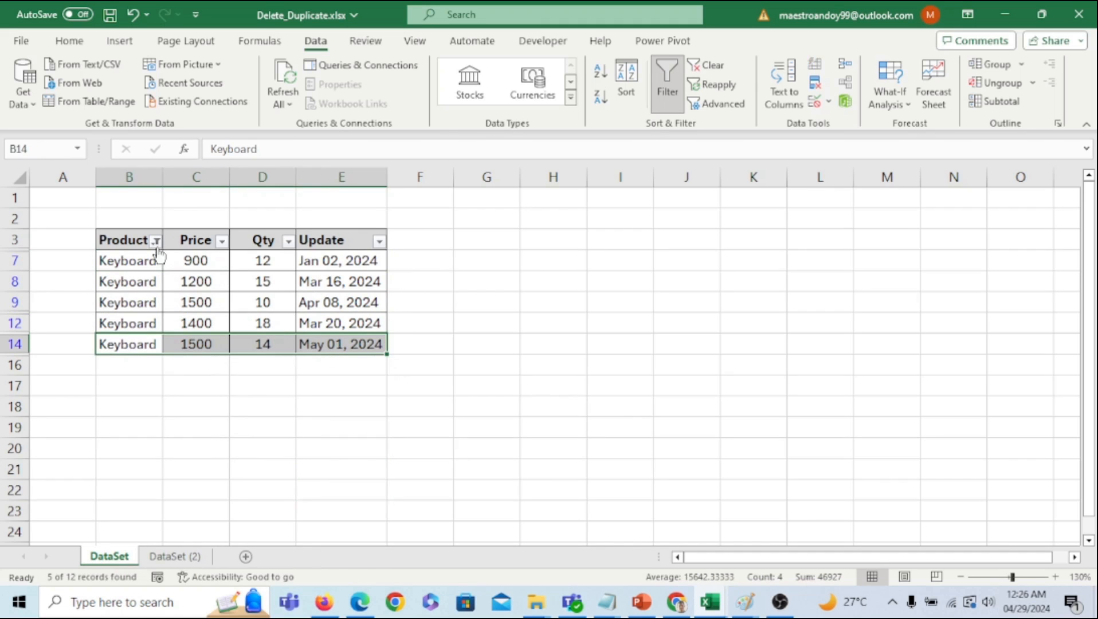
- Filter DataSet to Monitor only and check the Monitor entry kept in DataSet (2)
click(225, 432)
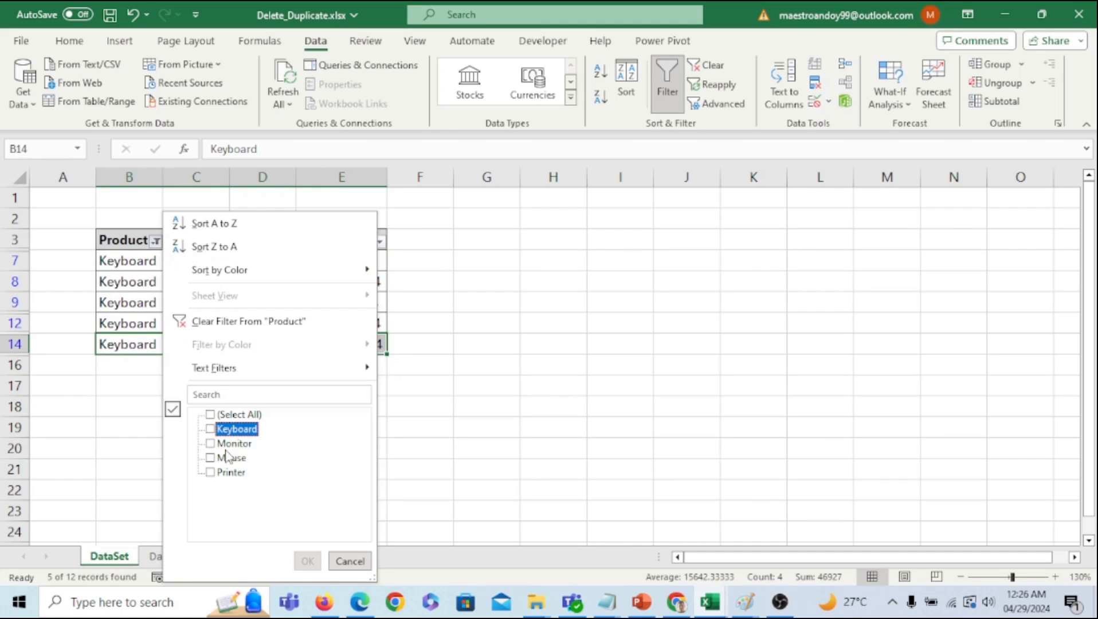
click(234, 445)
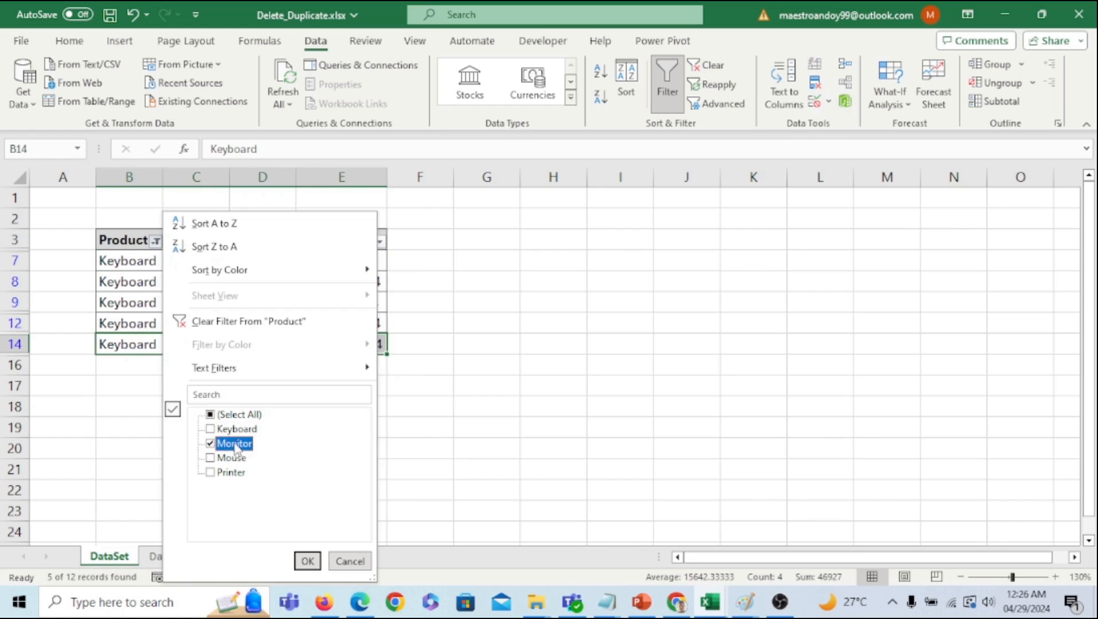
click(308, 562)
click(156, 241)
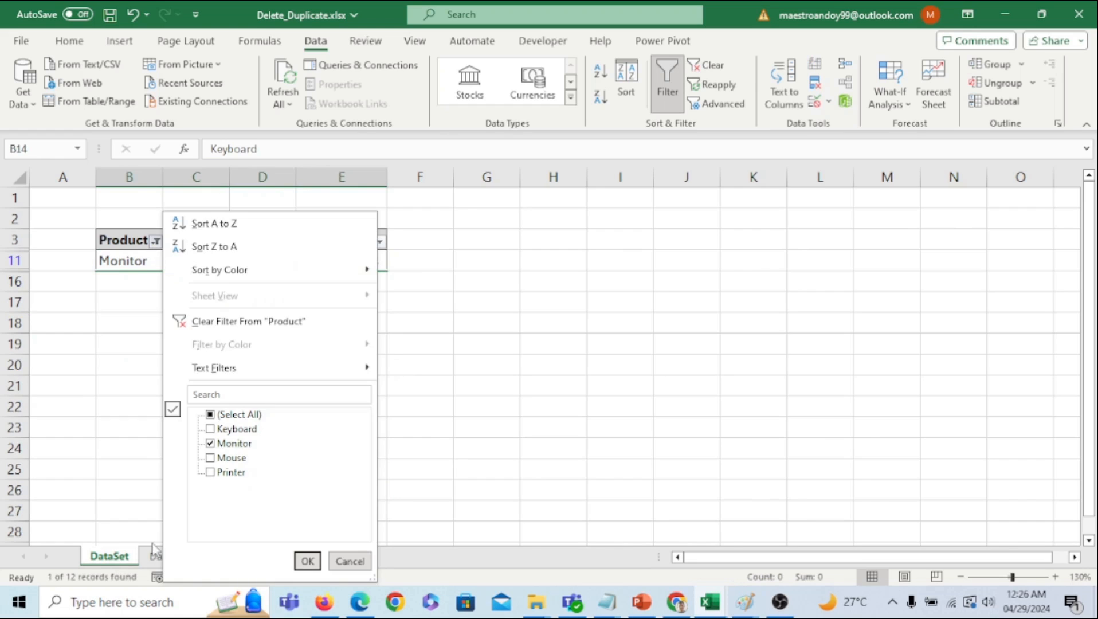
click(72, 496)
click(175, 557)
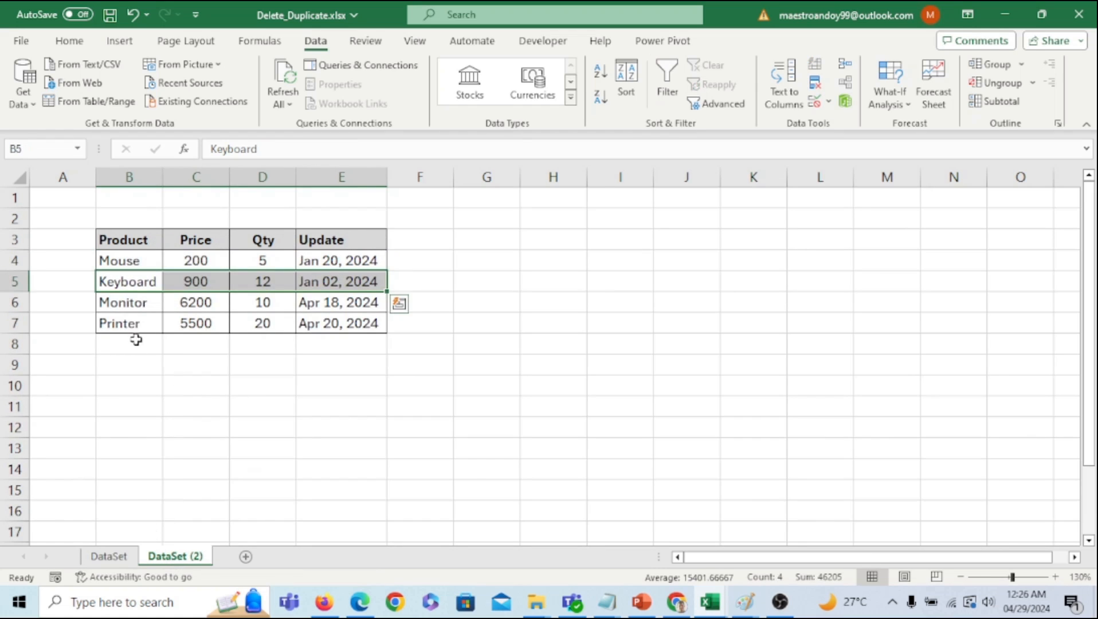
click(140, 303)
click(127, 559)
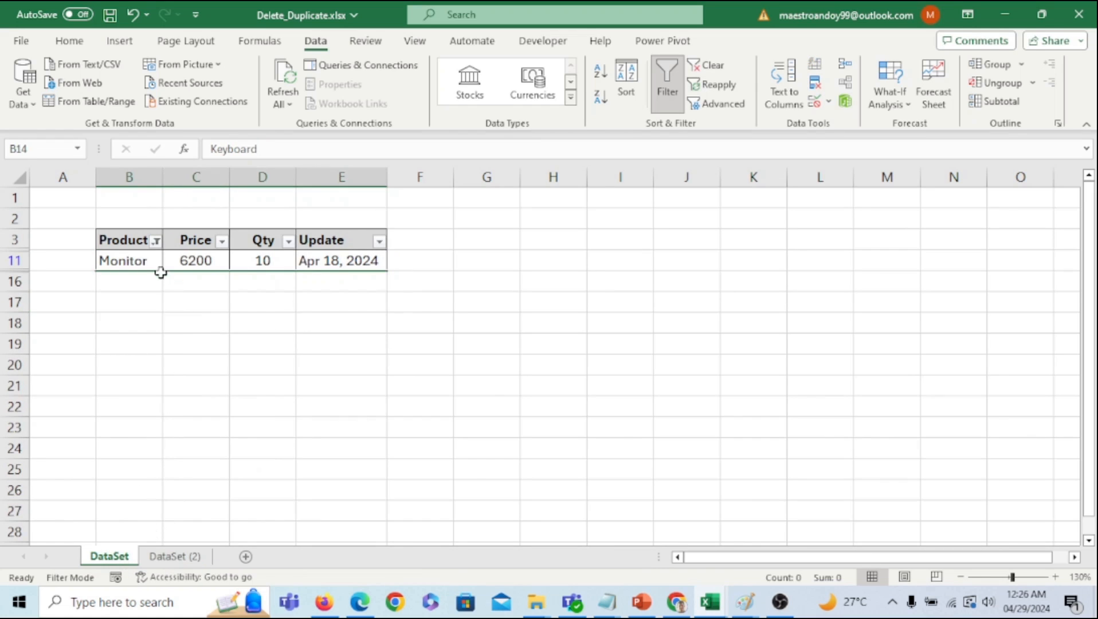
- Filter DataSet to Printer only and select the Feb 15 and Apr 20, 2024 rows
click(155, 241)
click(212, 444)
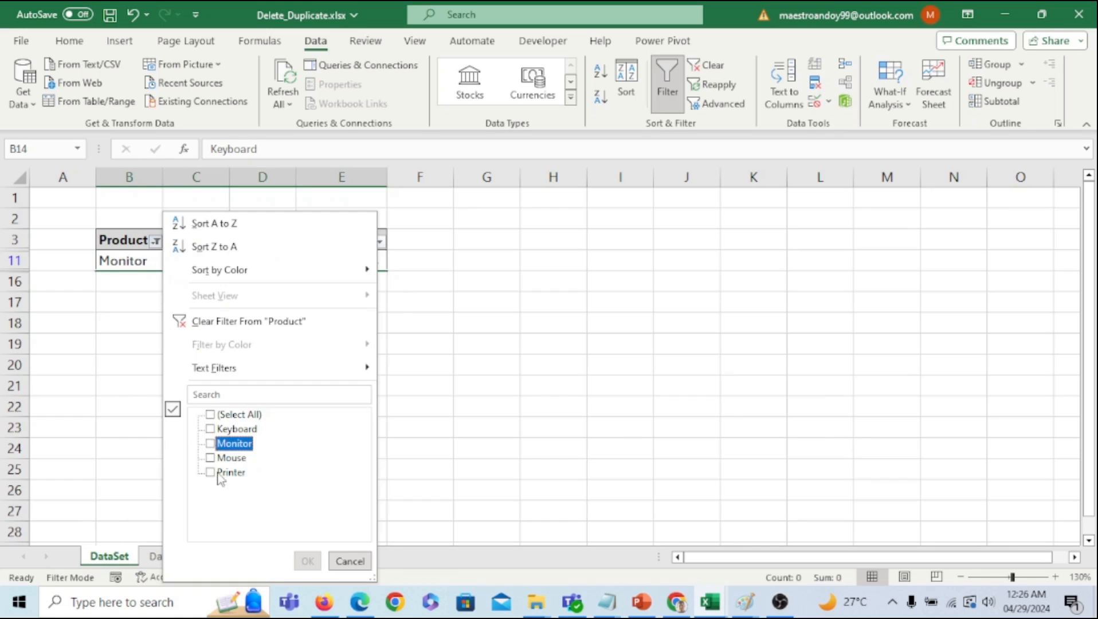
click(218, 472)
click(303, 561)
click(289, 423)
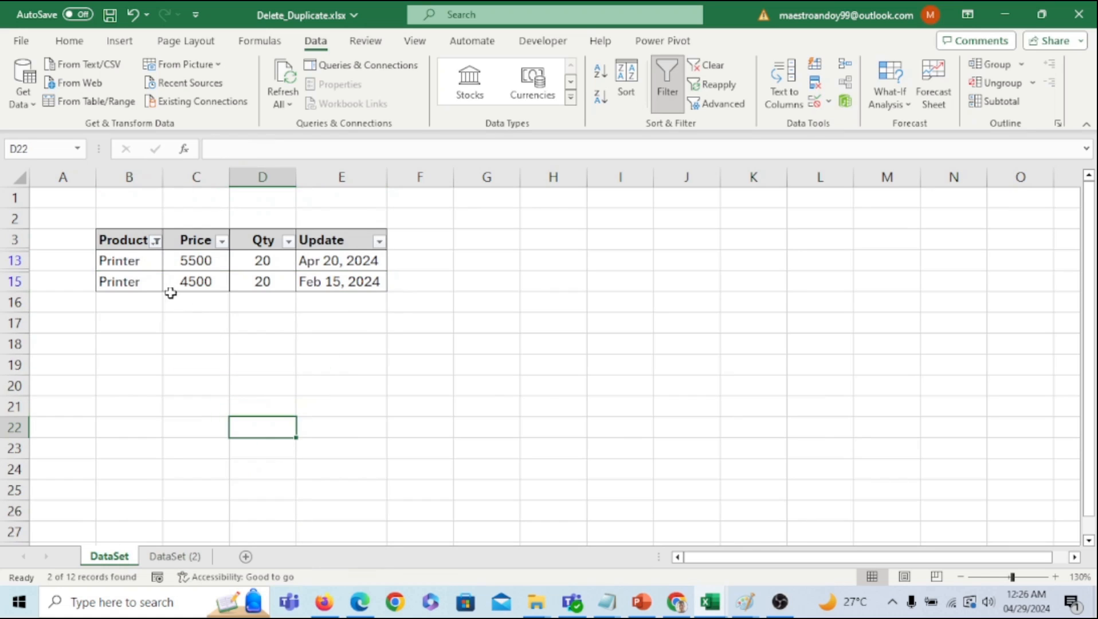
drag(150, 280, 232, 277)
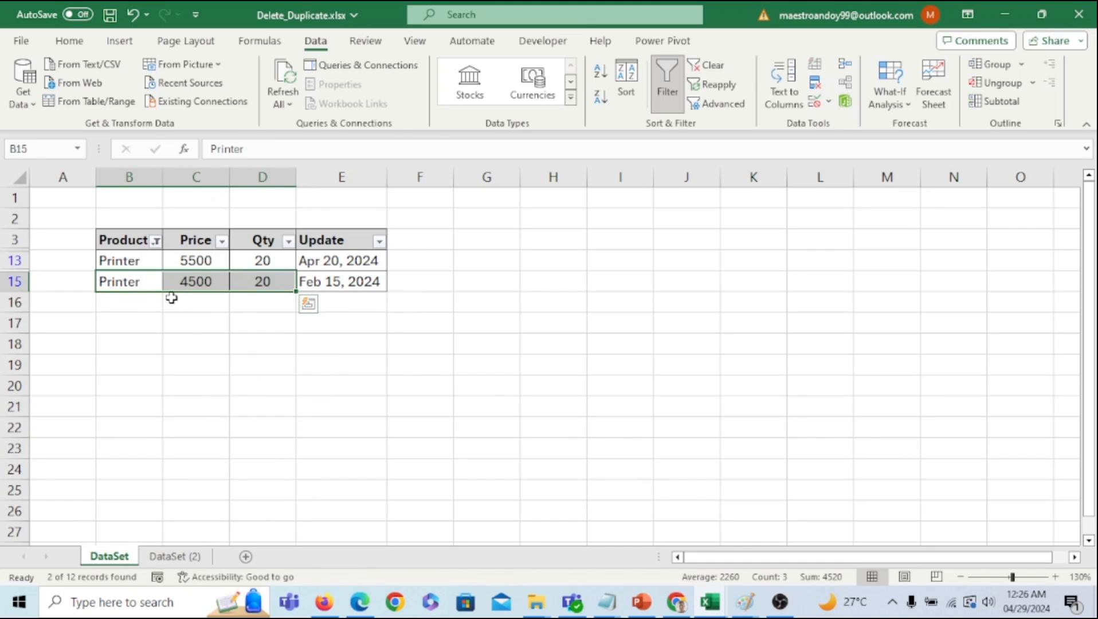
drag(185, 343, 186, 329)
click(121, 260)
drag(120, 260, 319, 255)
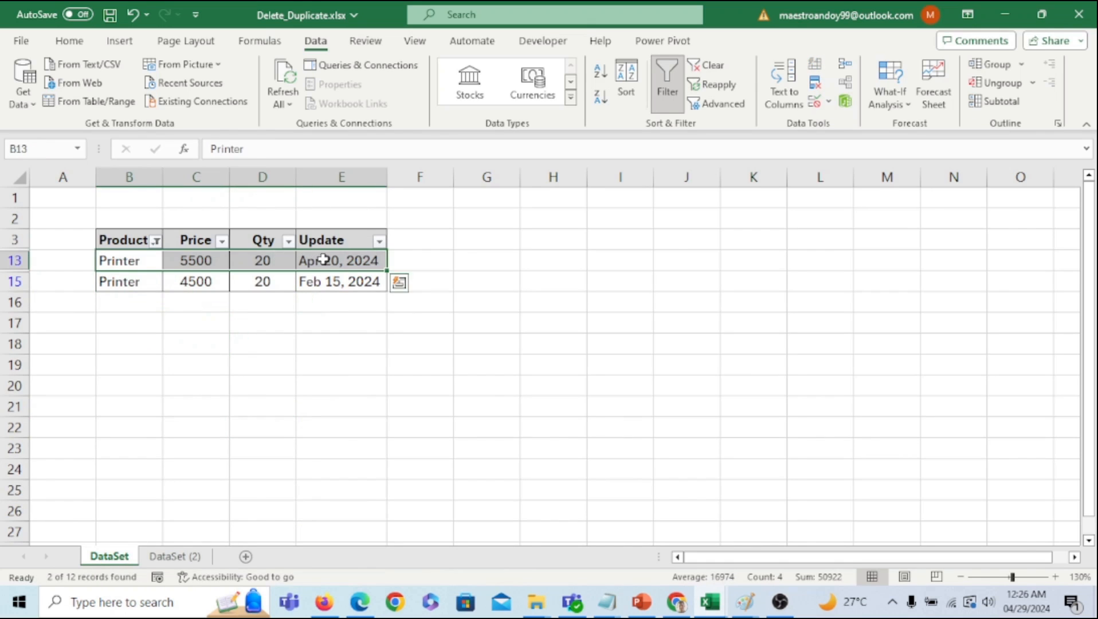
- Review the Printer, Mouse and Keyboard rows kept in DataSet (2), then return to DataSet
click(196, 554)
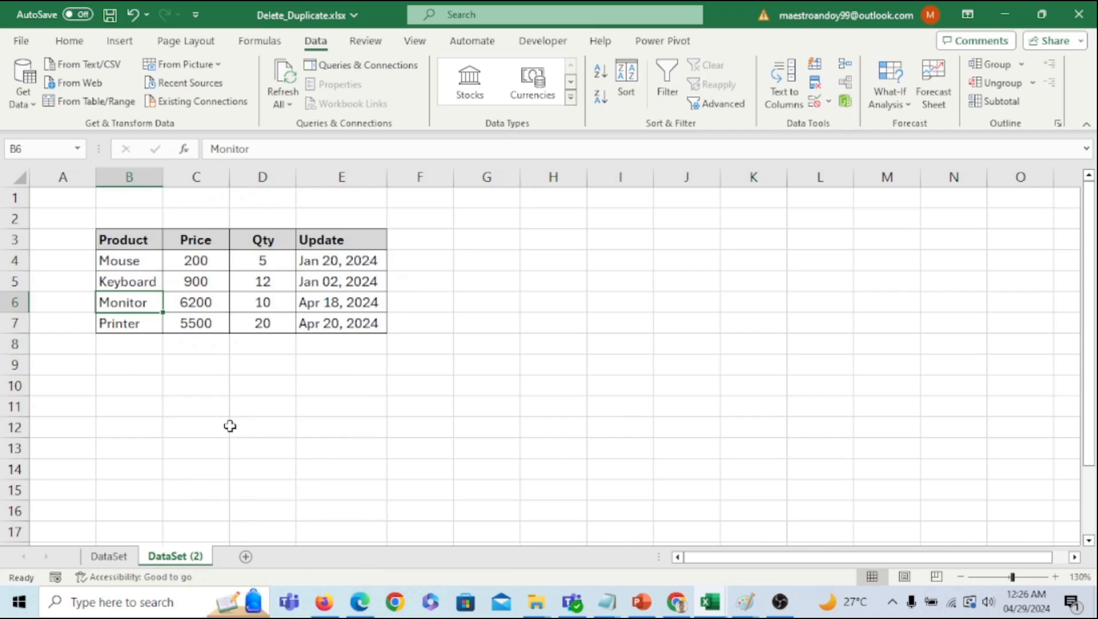
drag(153, 328, 248, 327)
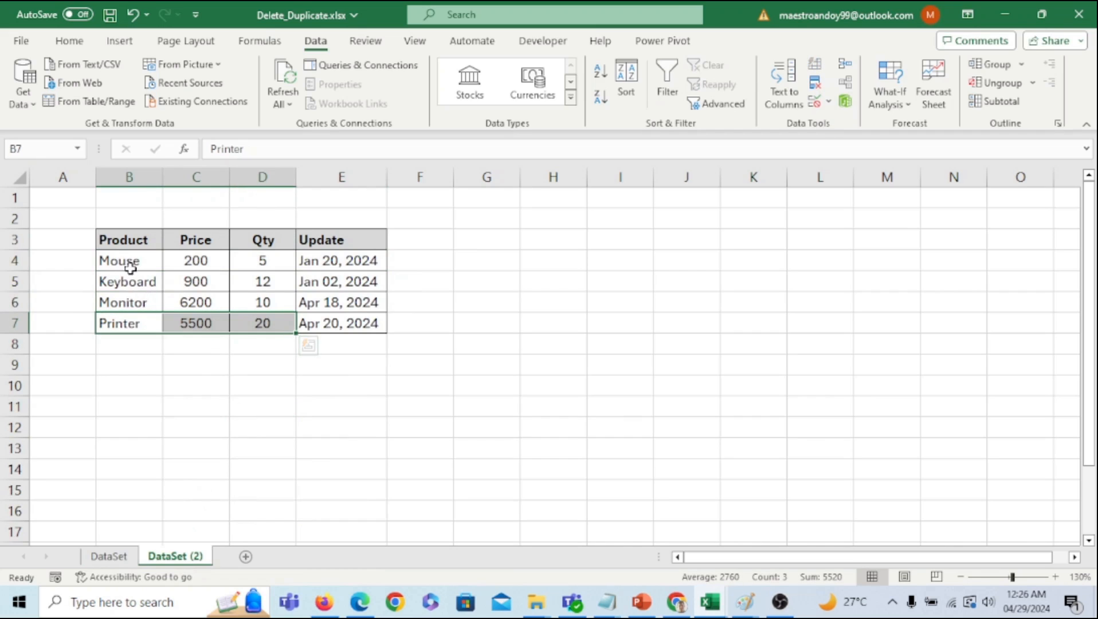
drag(131, 261, 328, 278)
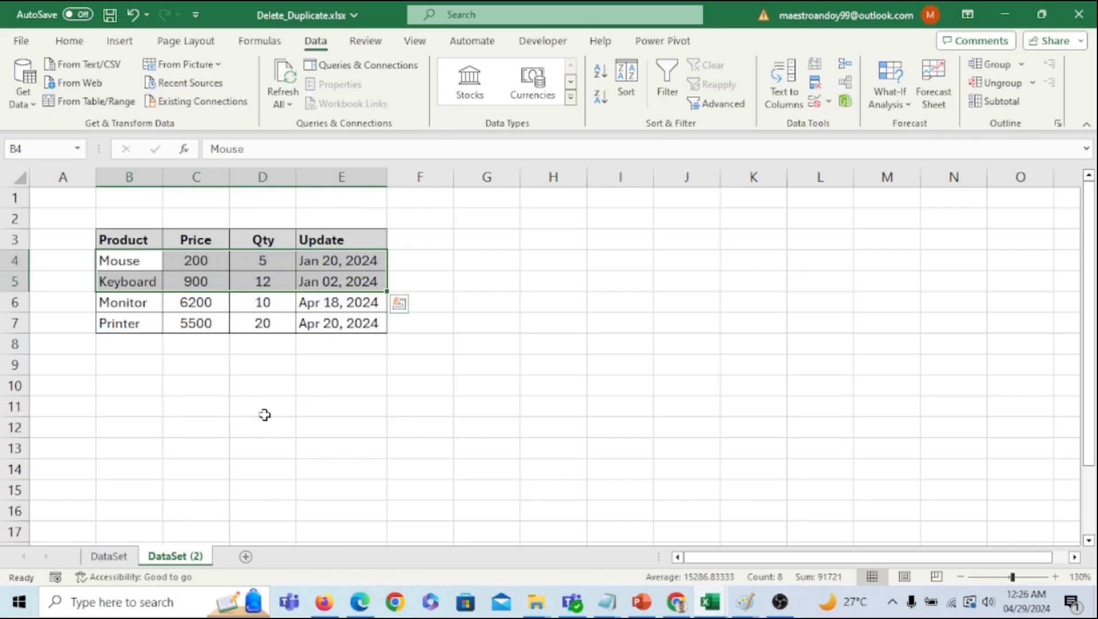
click(309, 485)
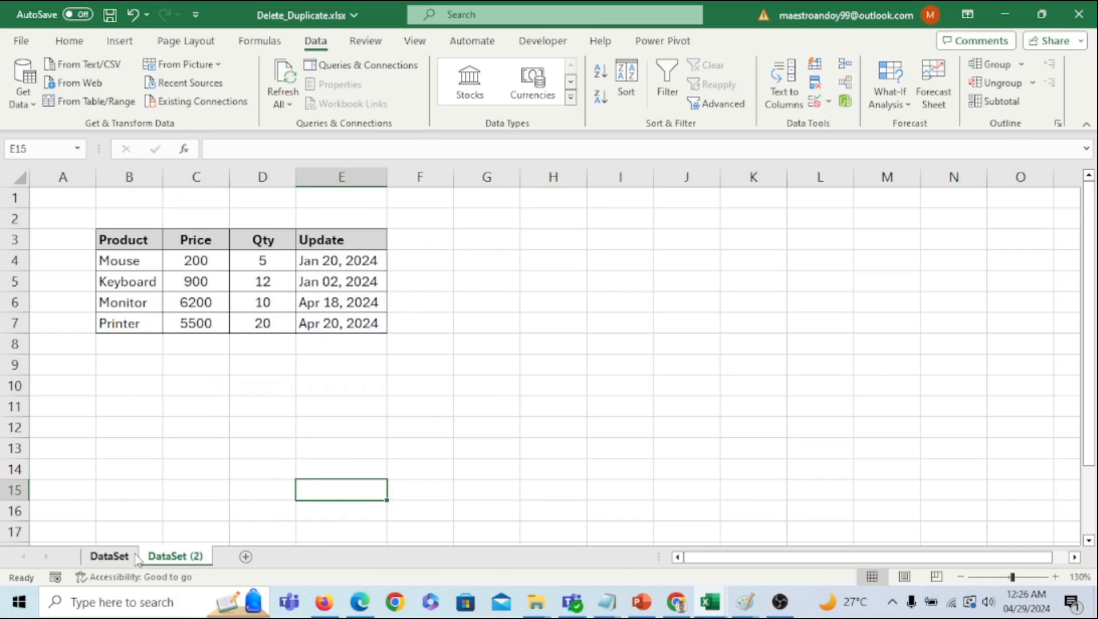
click(109, 556)
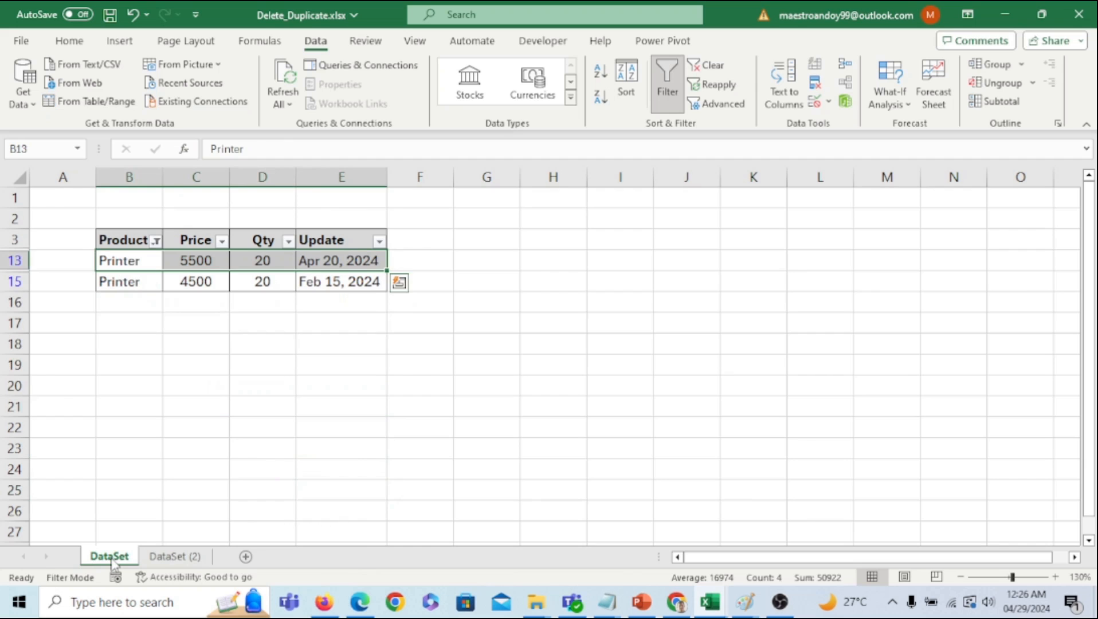
- Copy the DataSet sheet as DataSet (3) and move it to the end of the tabs
right_click(113, 561)
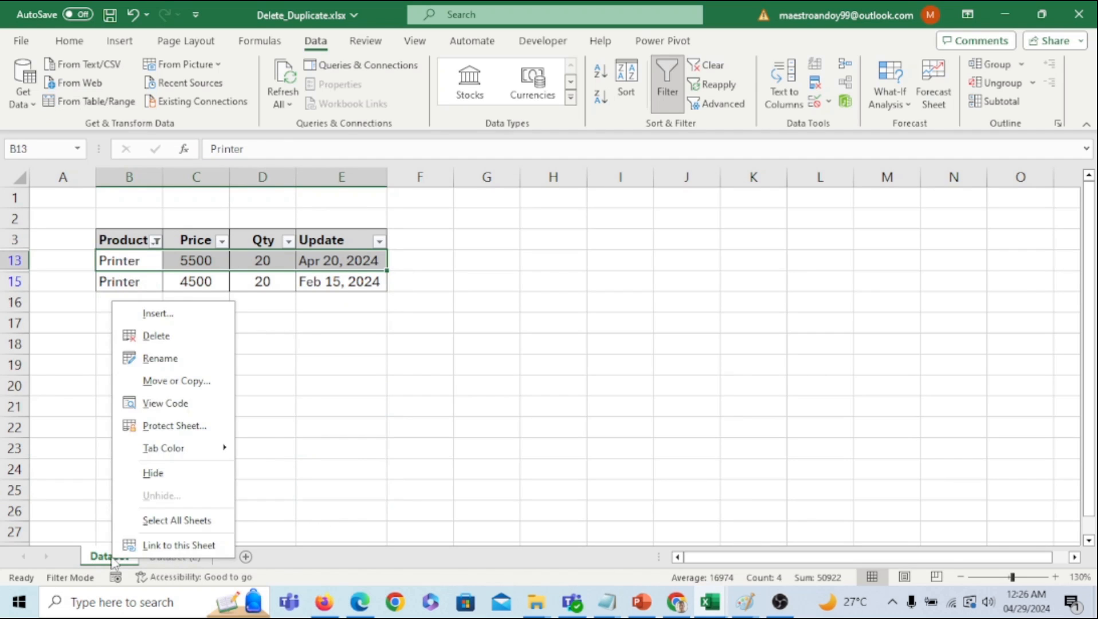
click(195, 385)
click(137, 468)
click(211, 506)
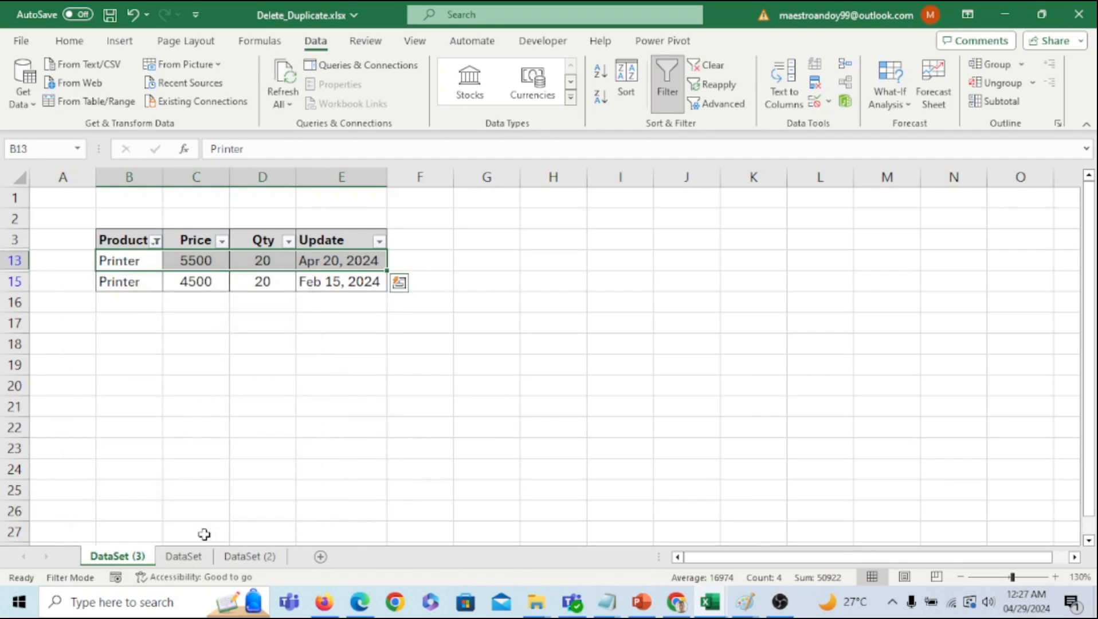
drag(133, 560, 304, 562)
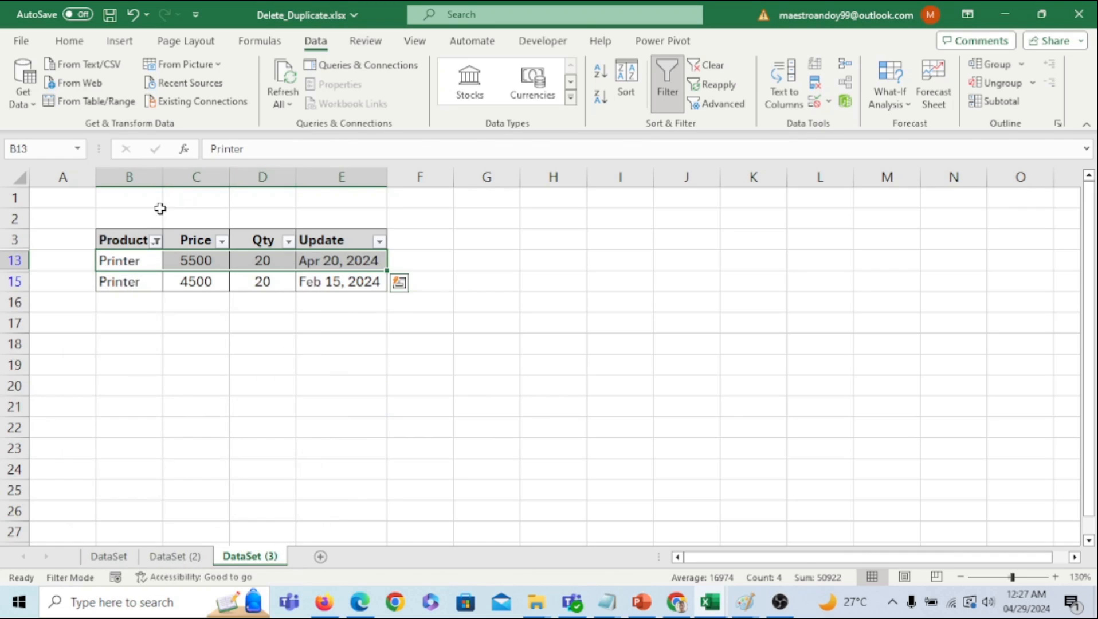
- Turn off the filter on DataSet (3) so all rows show
click(16, 240)
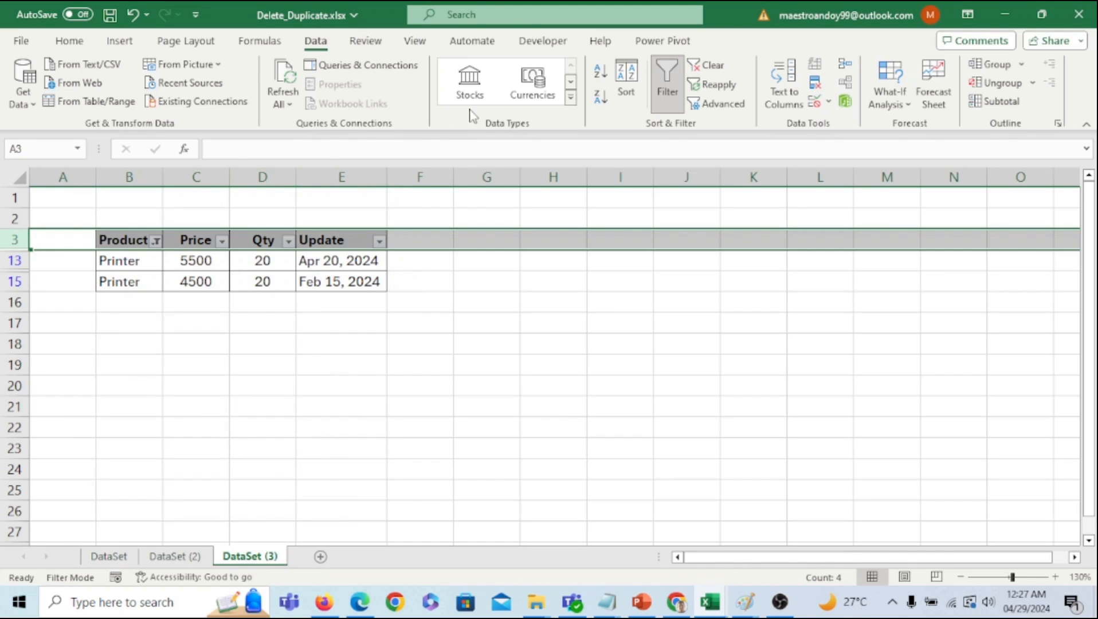
click(668, 86)
click(488, 321)
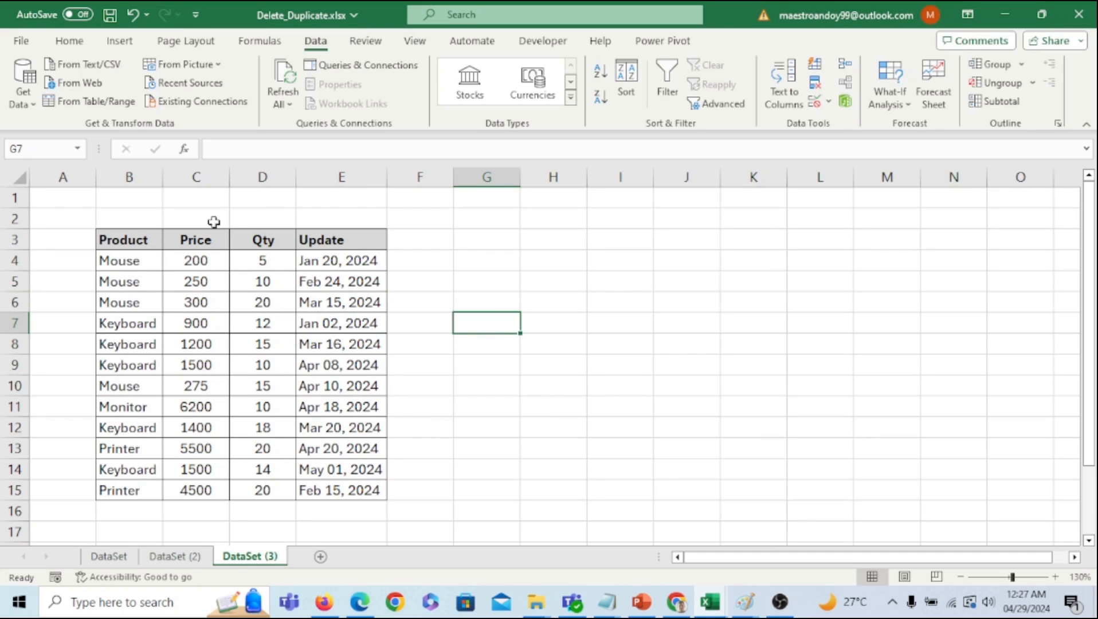
- Select the 12-row data range B4:E15 on DataSet (3), after trying the Product and Update columns
drag(126, 262, 137, 492)
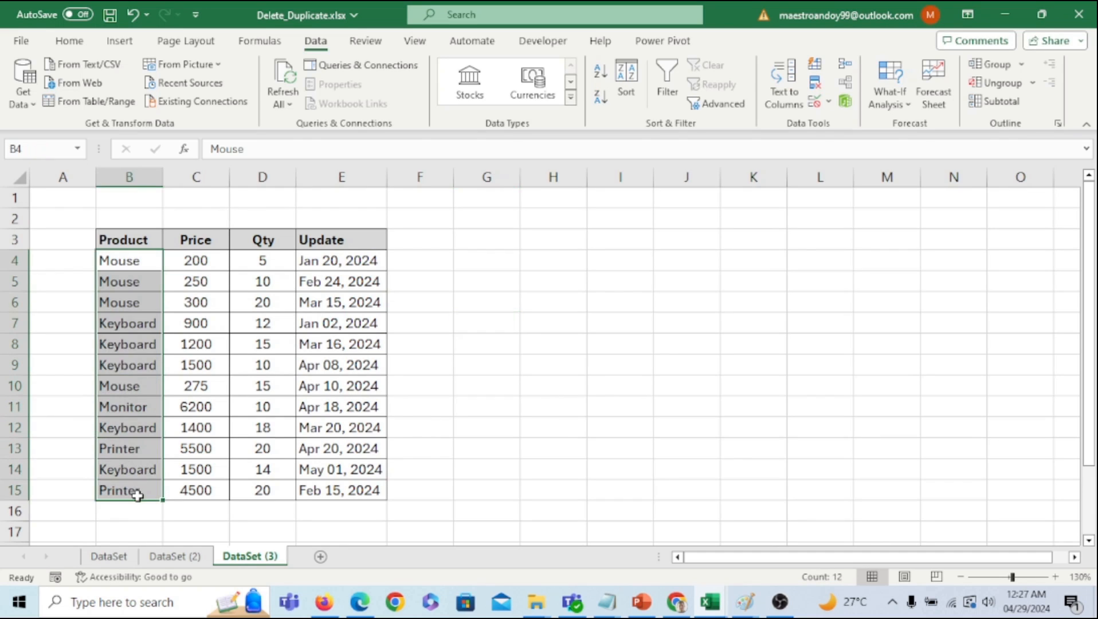
click(359, 260)
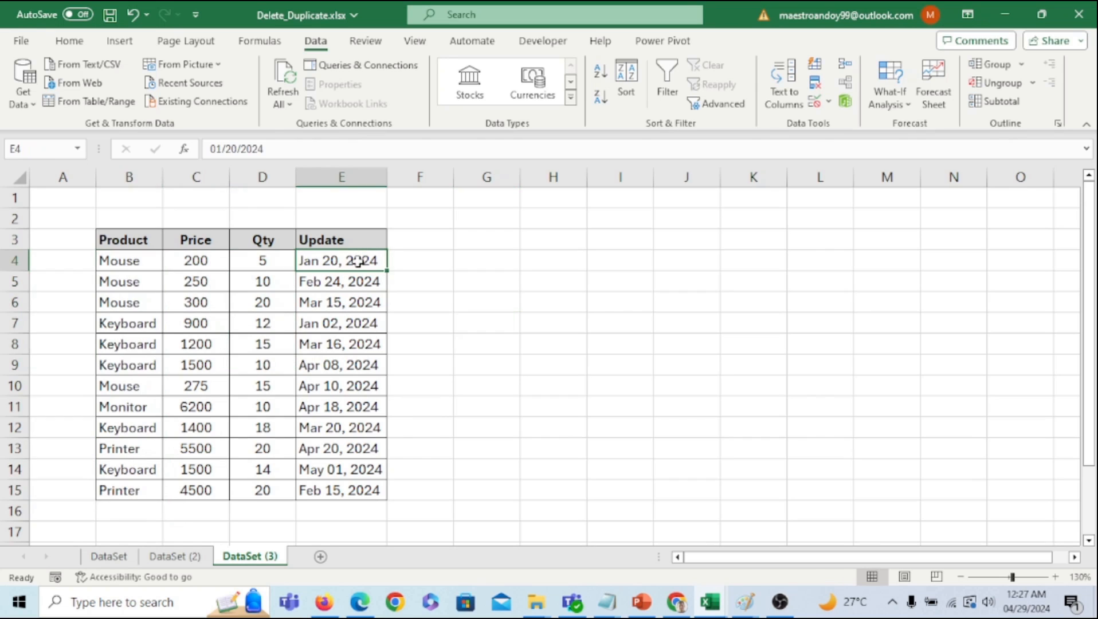
drag(358, 262, 356, 483)
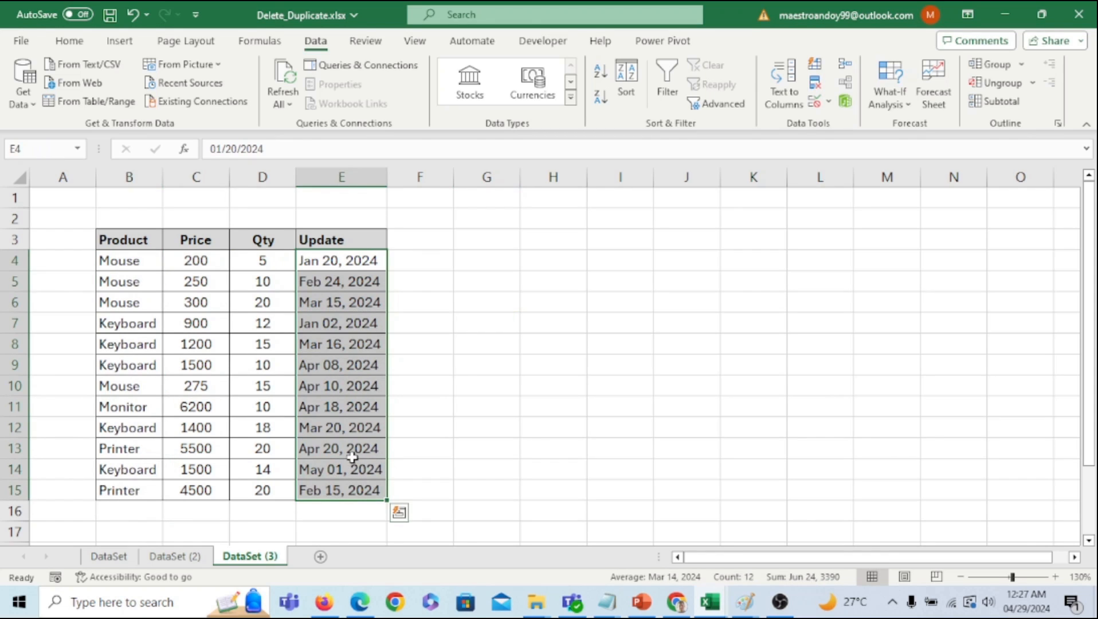
drag(125, 261, 124, 487)
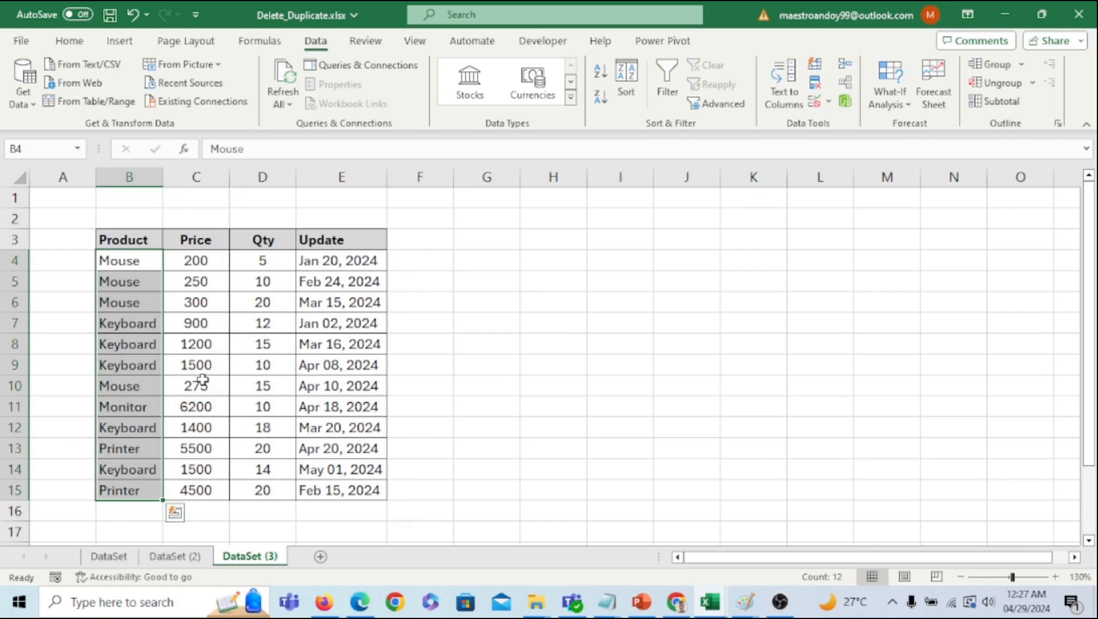
click(135, 265)
drag(151, 261, 346, 489)
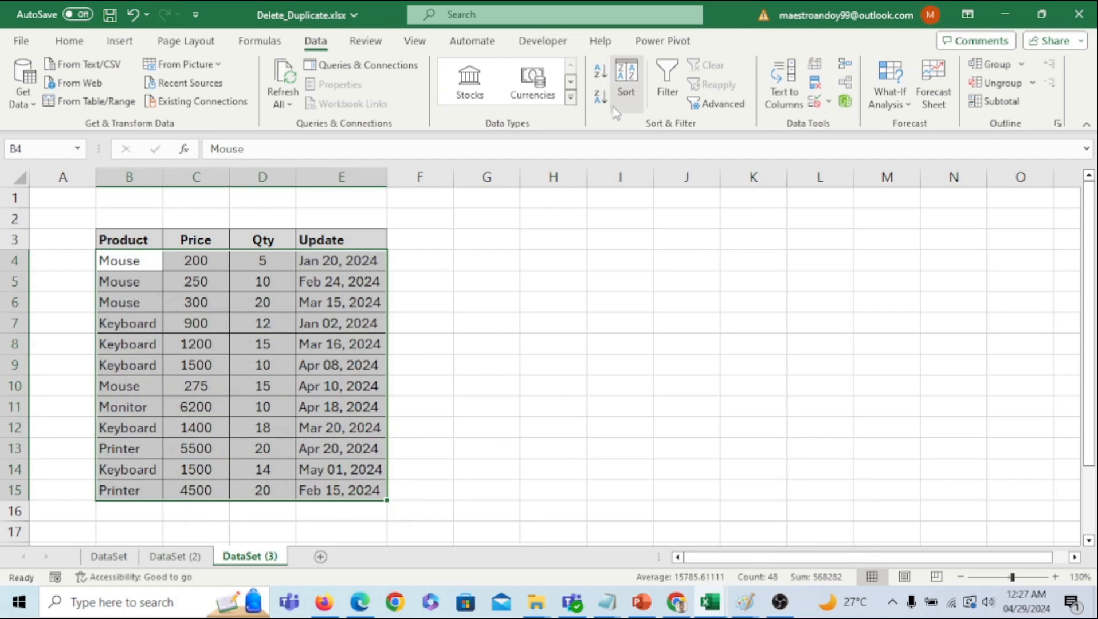
- Sort the selected data by Product, A to Z
click(625, 81)
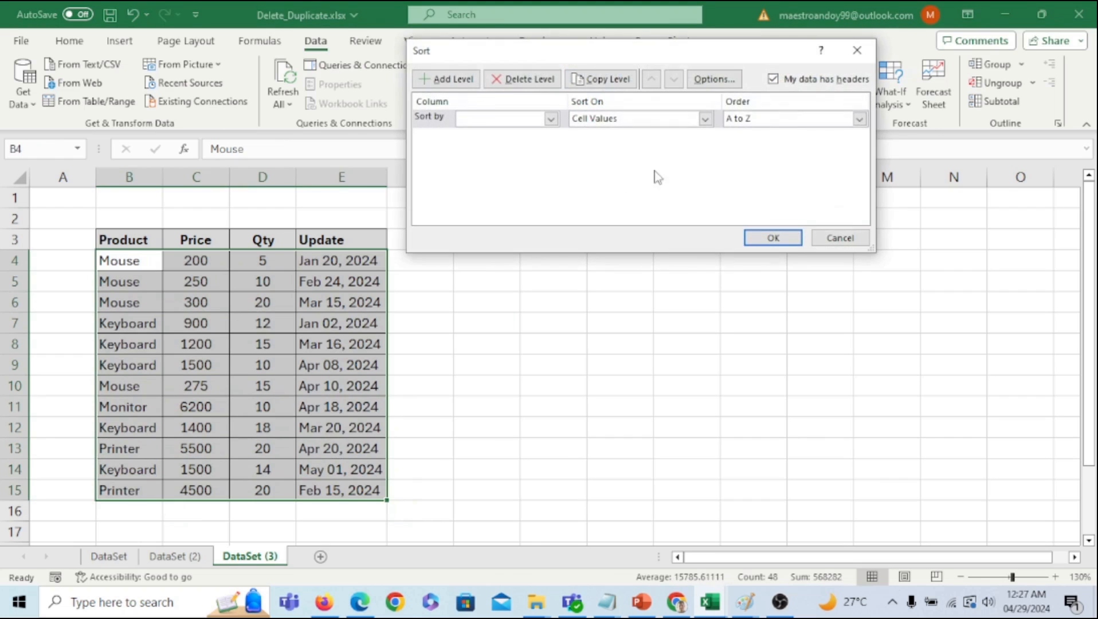
click(535, 121)
click(521, 121)
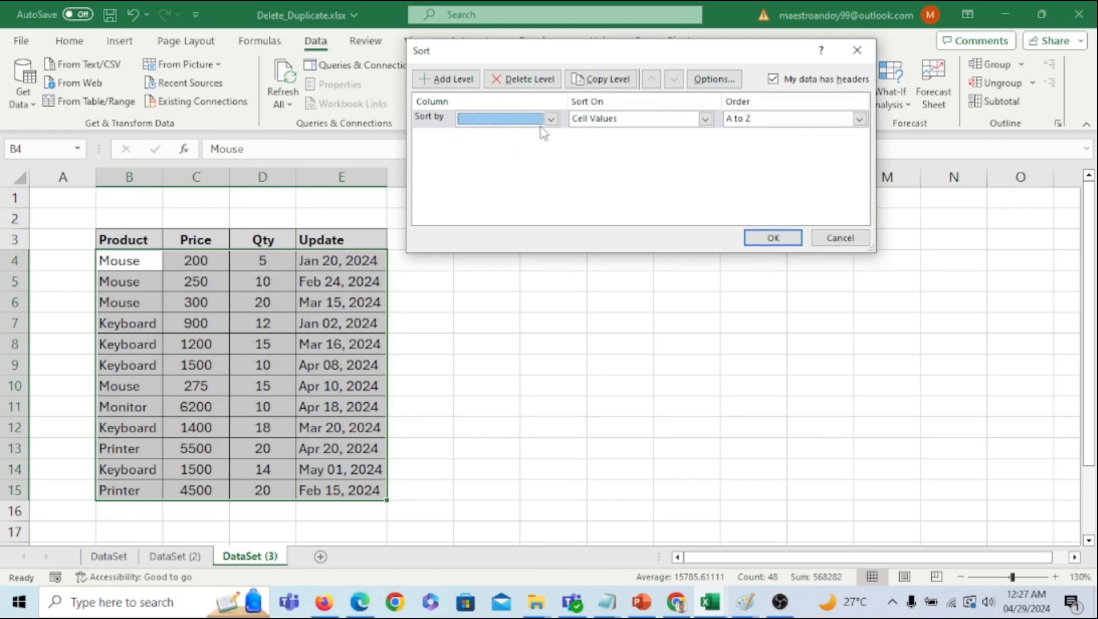
click(549, 119)
click(534, 137)
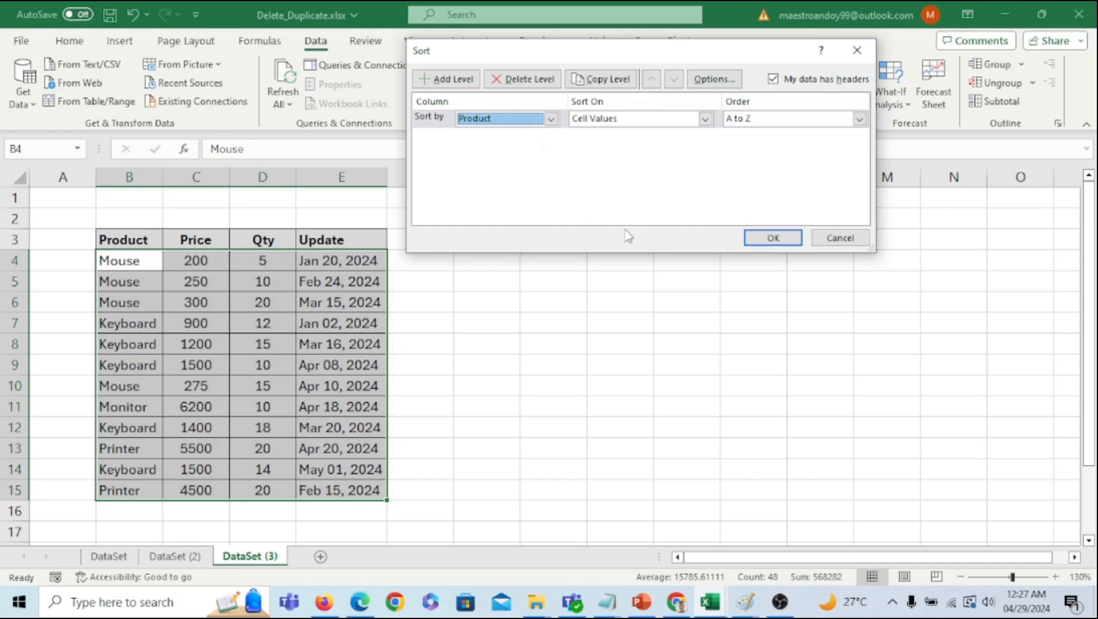
click(751, 239)
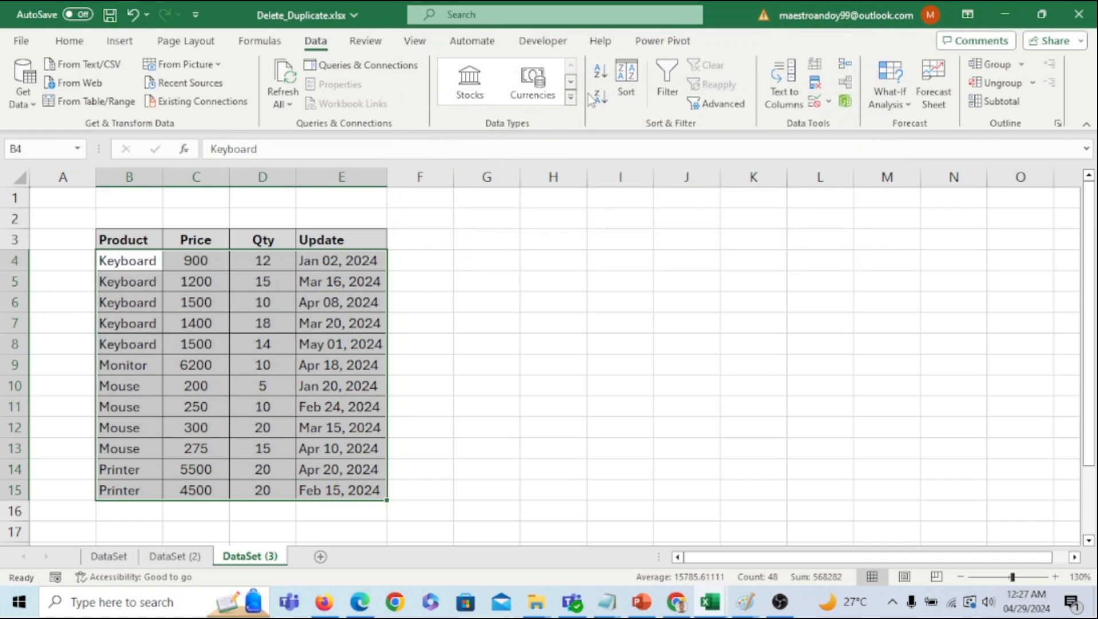
- Add a second sort level on Update, Newest to Oldest
click(626, 86)
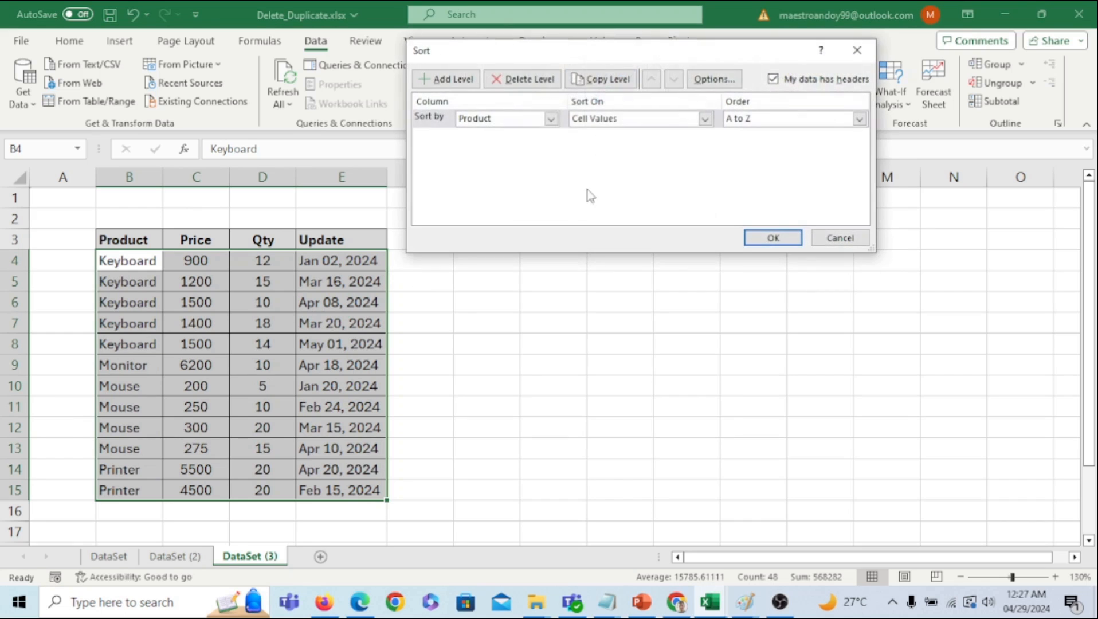
click(452, 80)
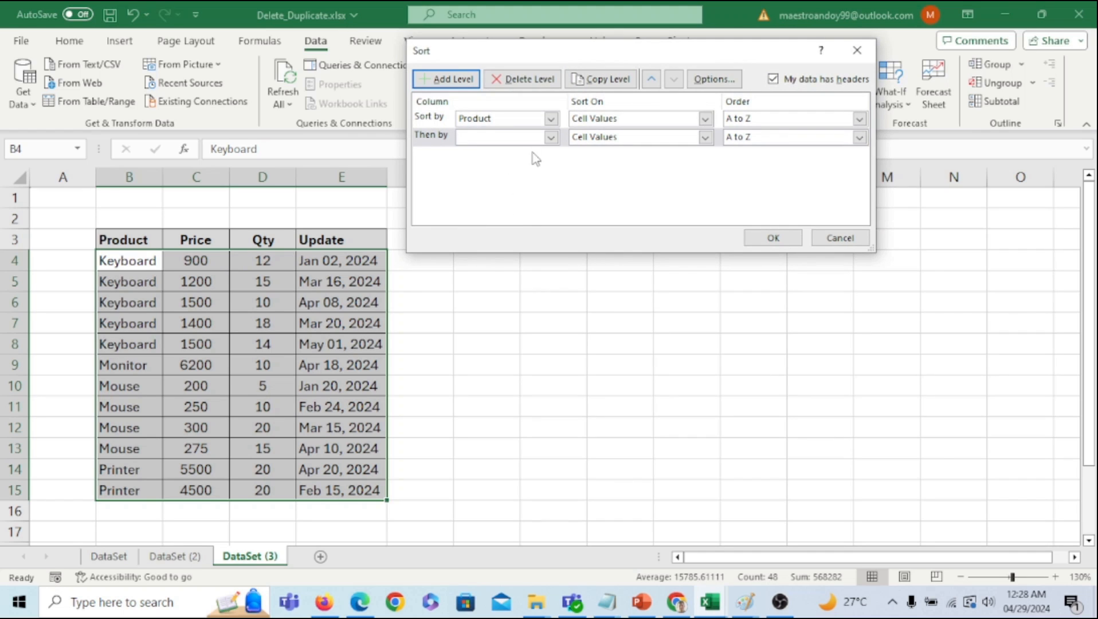
click(550, 137)
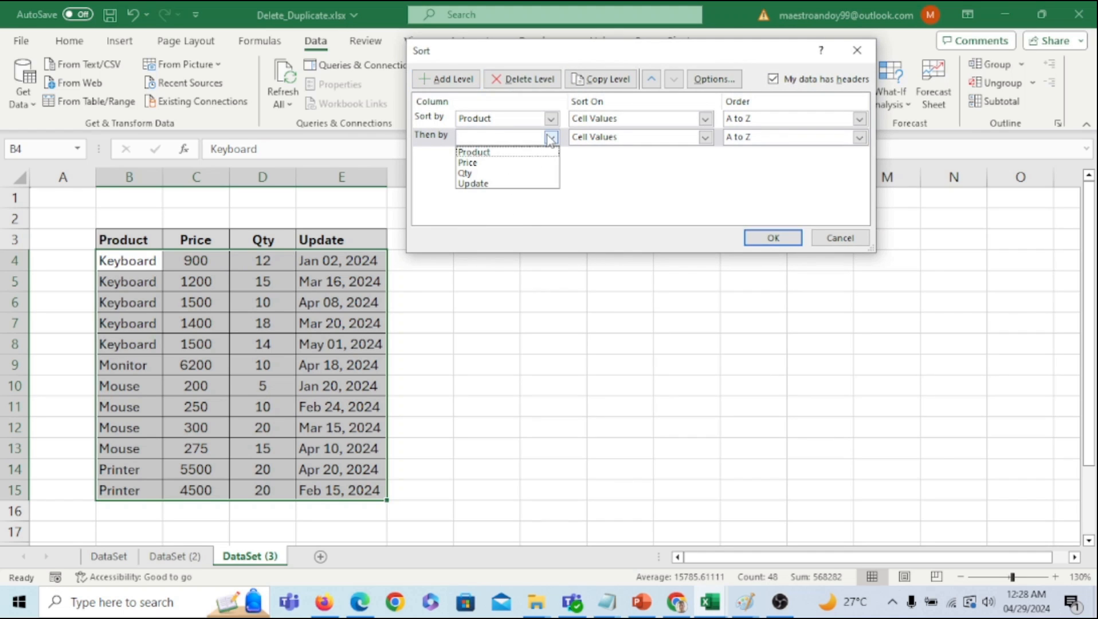
click(494, 184)
click(781, 140)
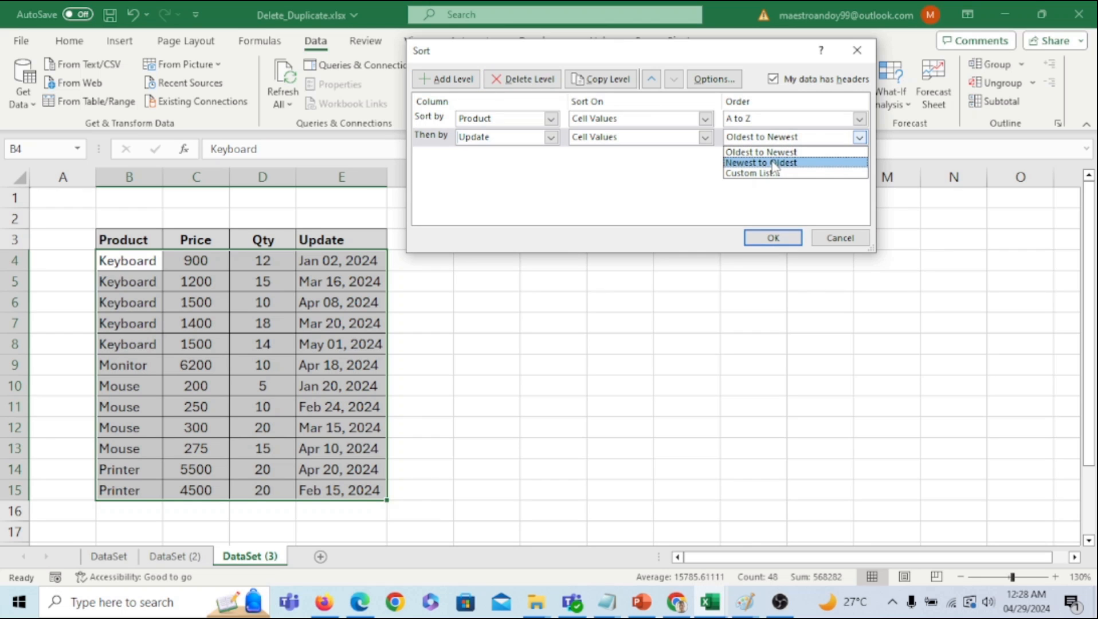
click(771, 167)
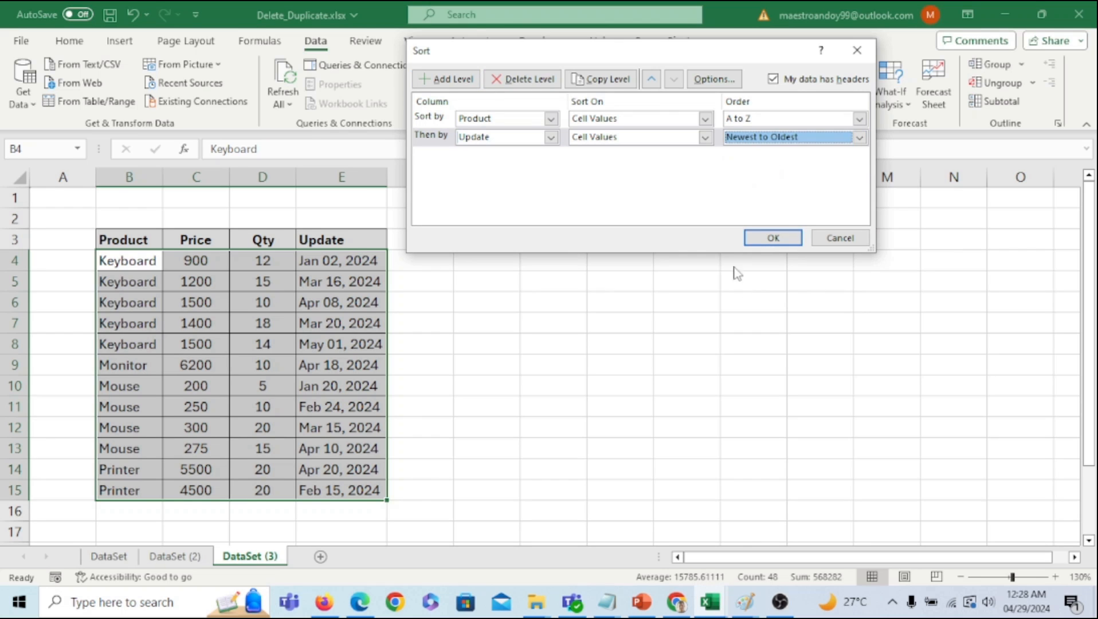
click(774, 238)
click(669, 372)
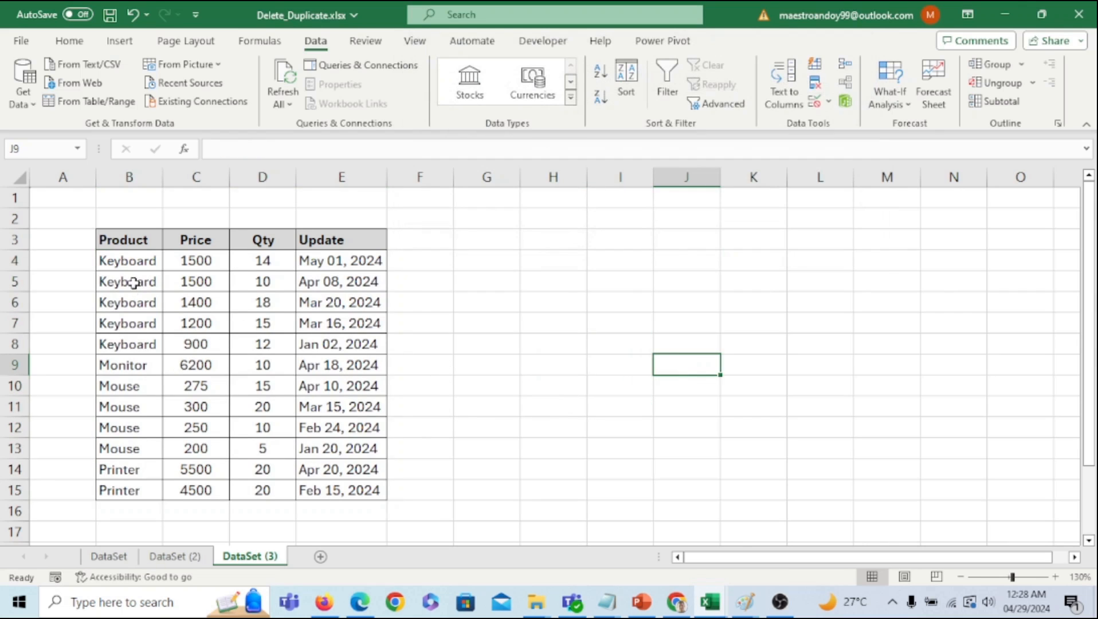
- Highlight each product's newest row (rows 4, 9, 10, 14), then reselect B4:E15
drag(129, 260, 329, 263)
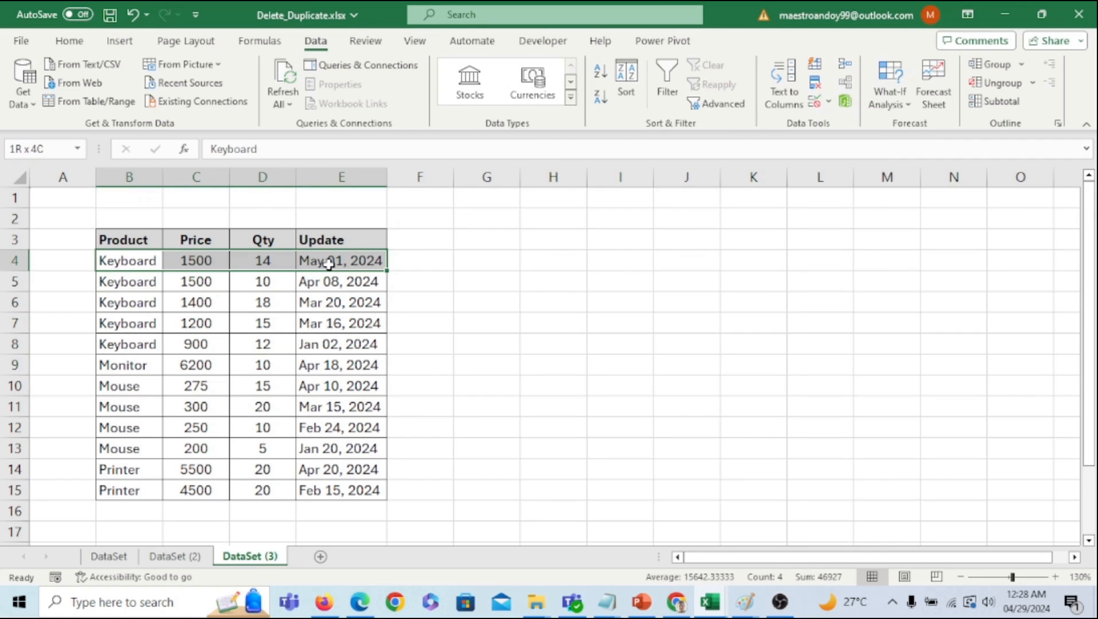
drag(136, 371, 324, 364)
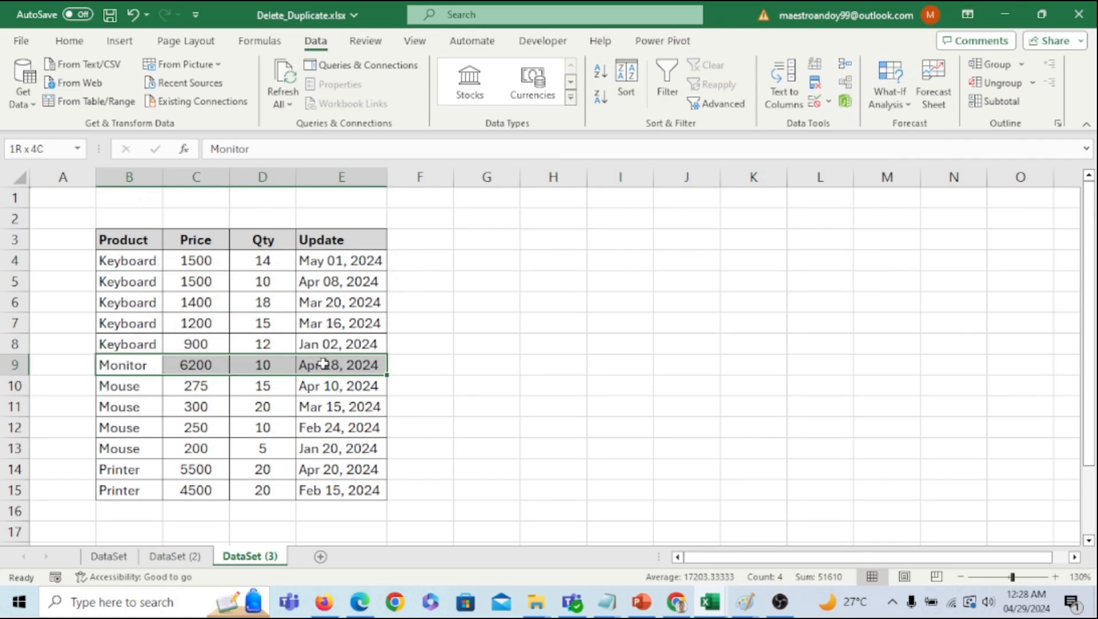
drag(124, 386, 345, 376)
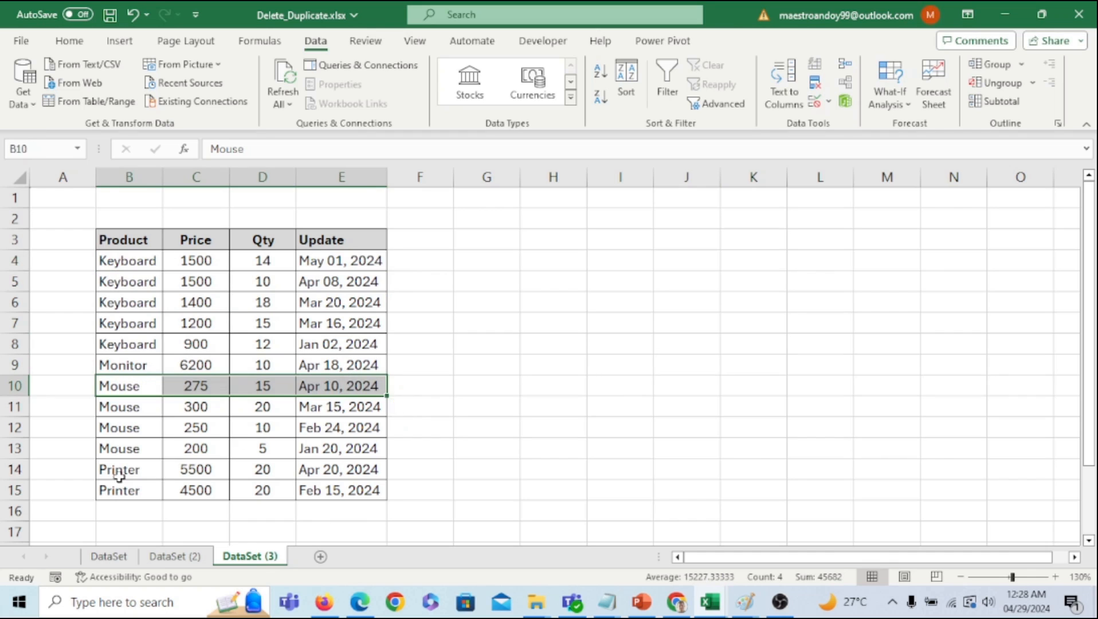
drag(109, 476, 350, 469)
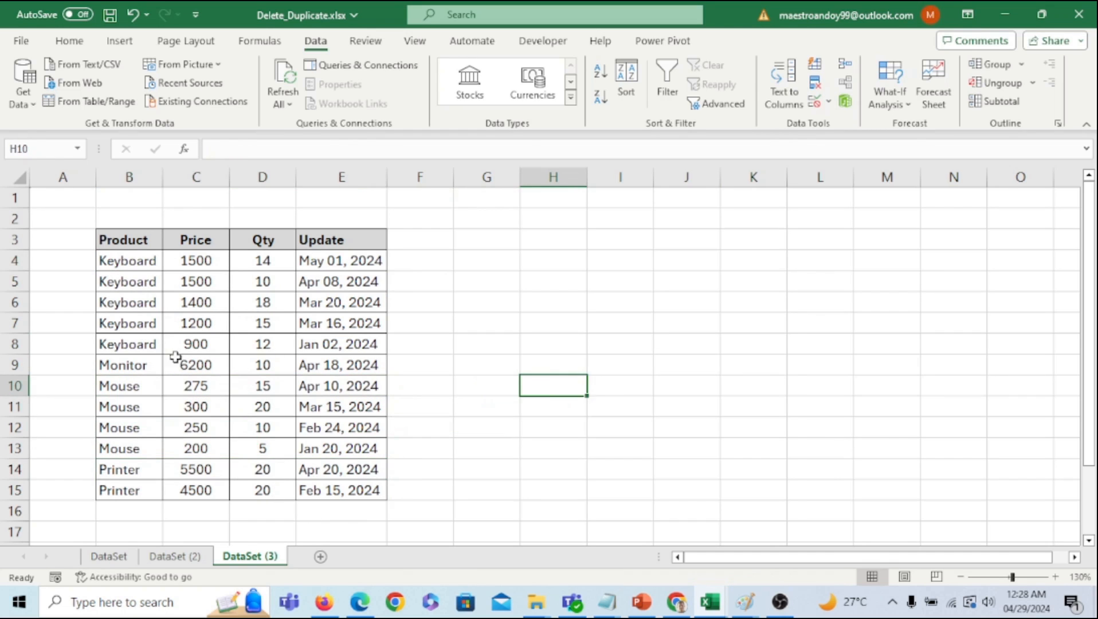
drag(121, 261, 377, 491)
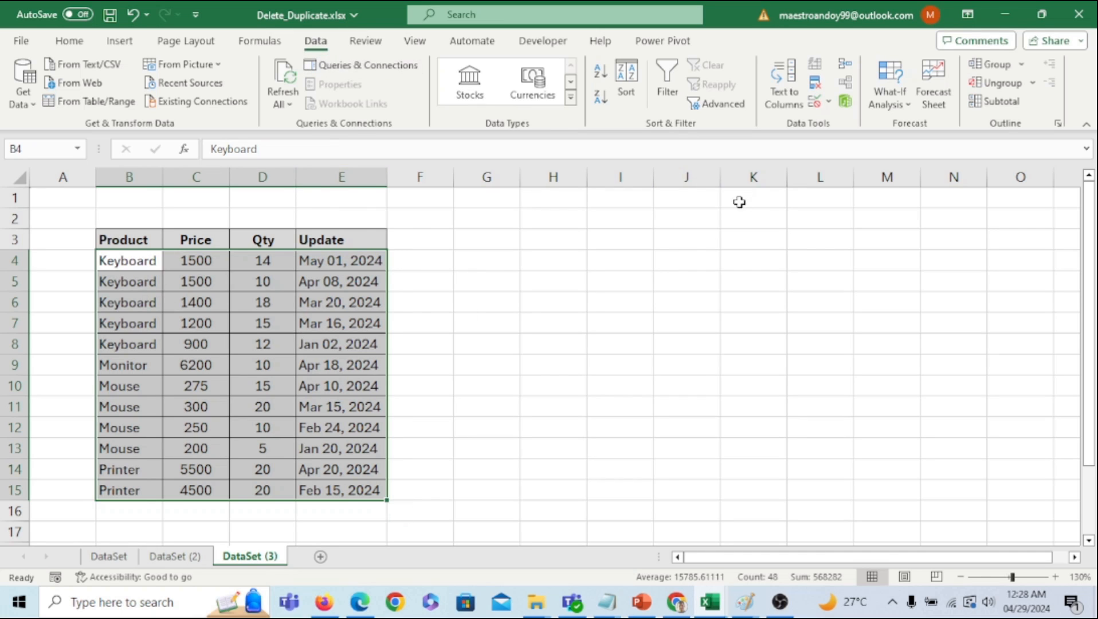
- Remove duplicates on Product only, with Price, Qty and Update unchecked, leaving four latest rows
click(815, 86)
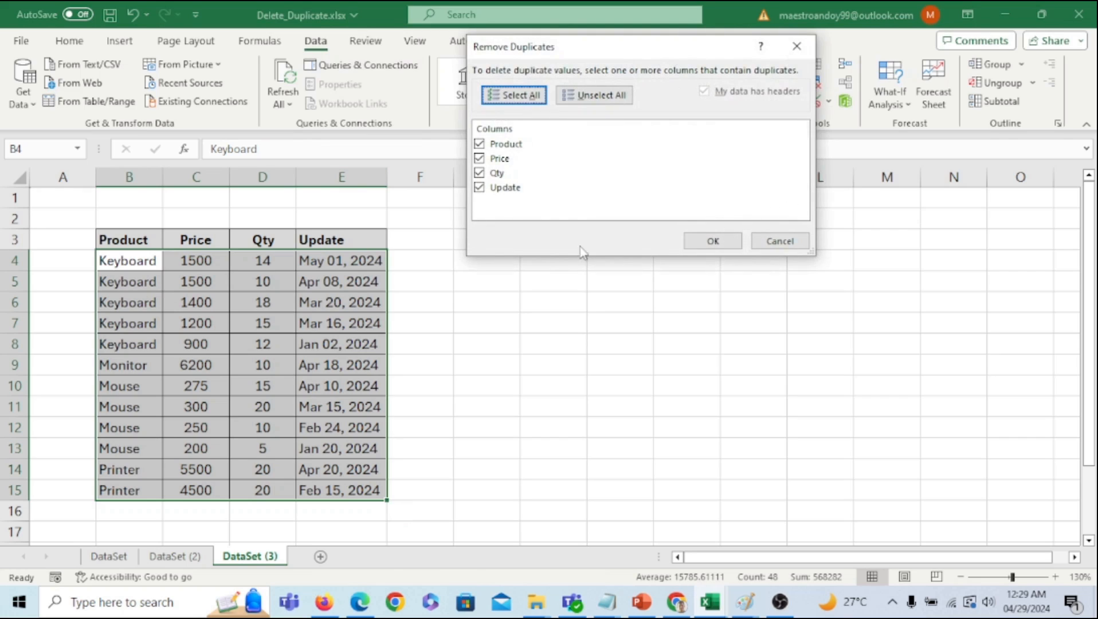
click(480, 188)
click(480, 173)
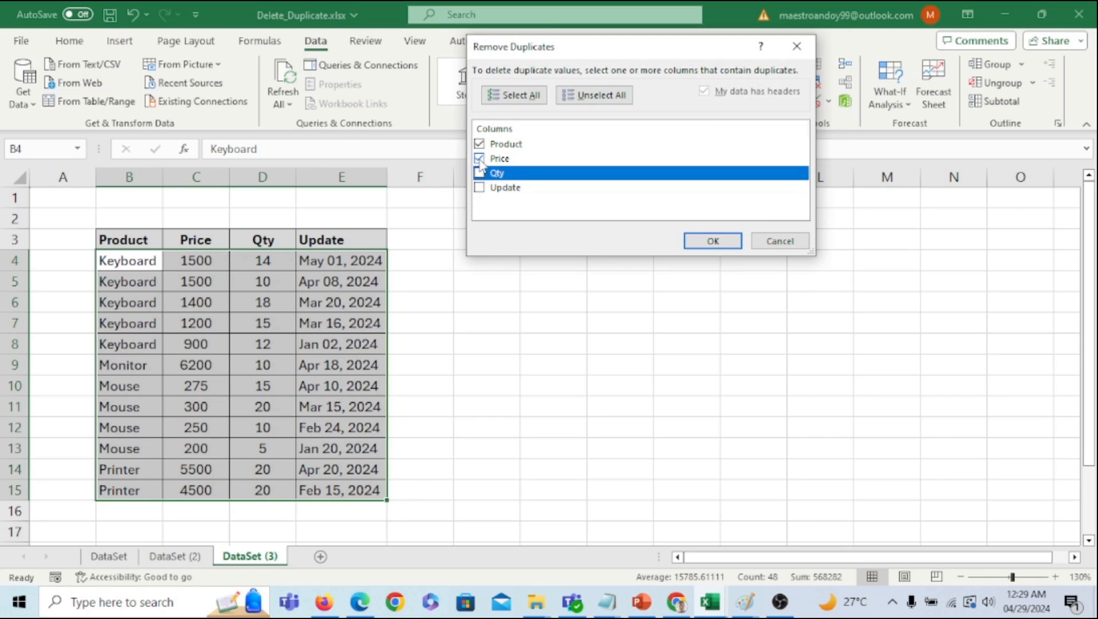
click(480, 159)
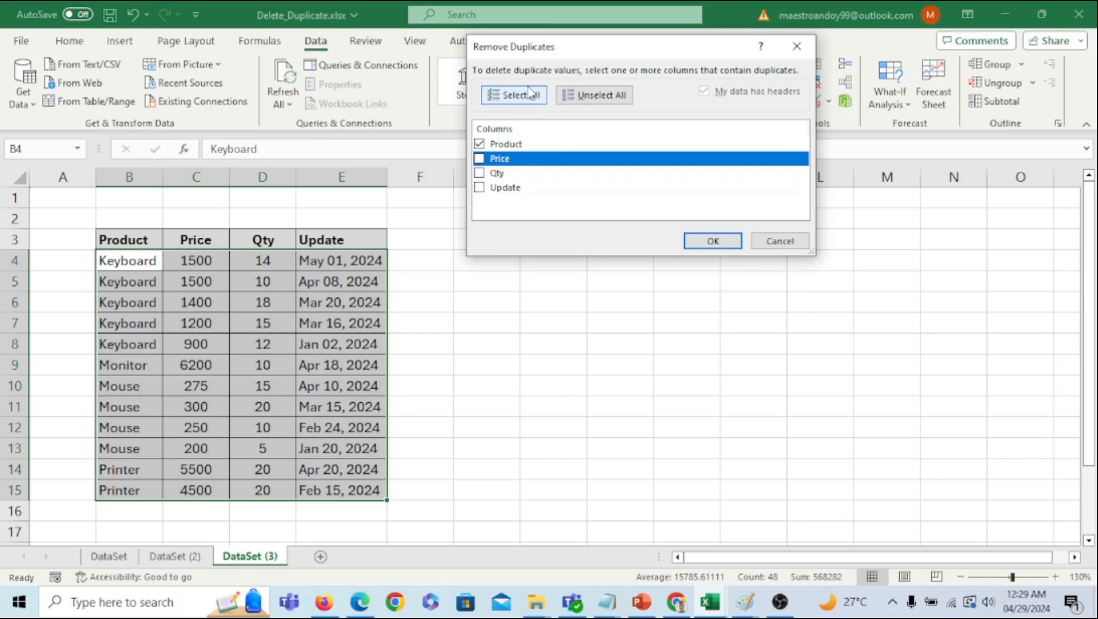
click(712, 243)
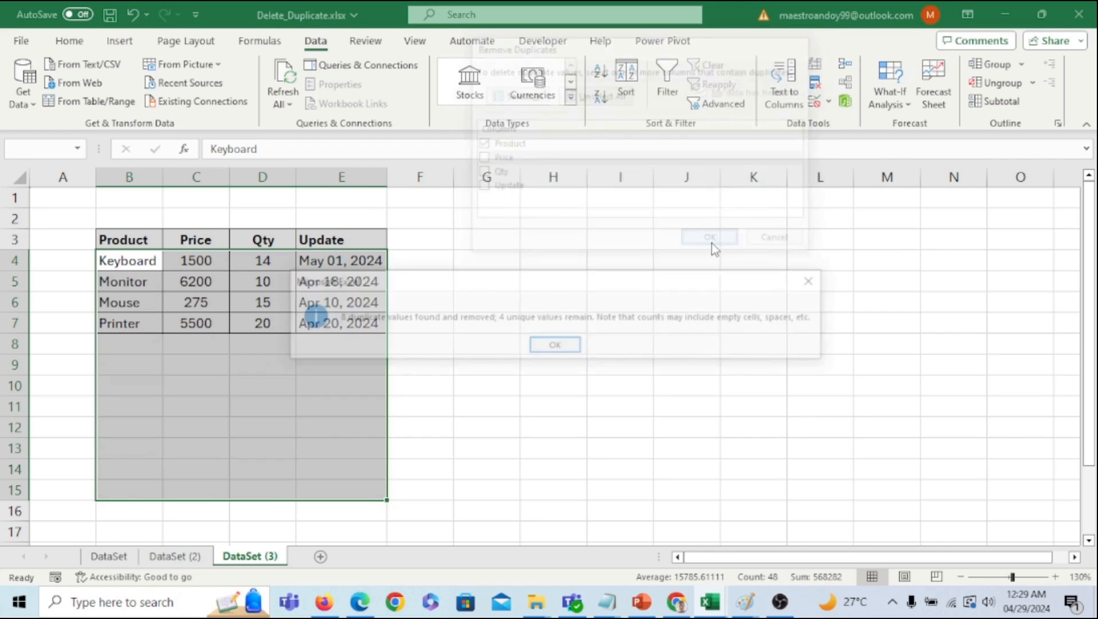
click(565, 347)
click(614, 346)
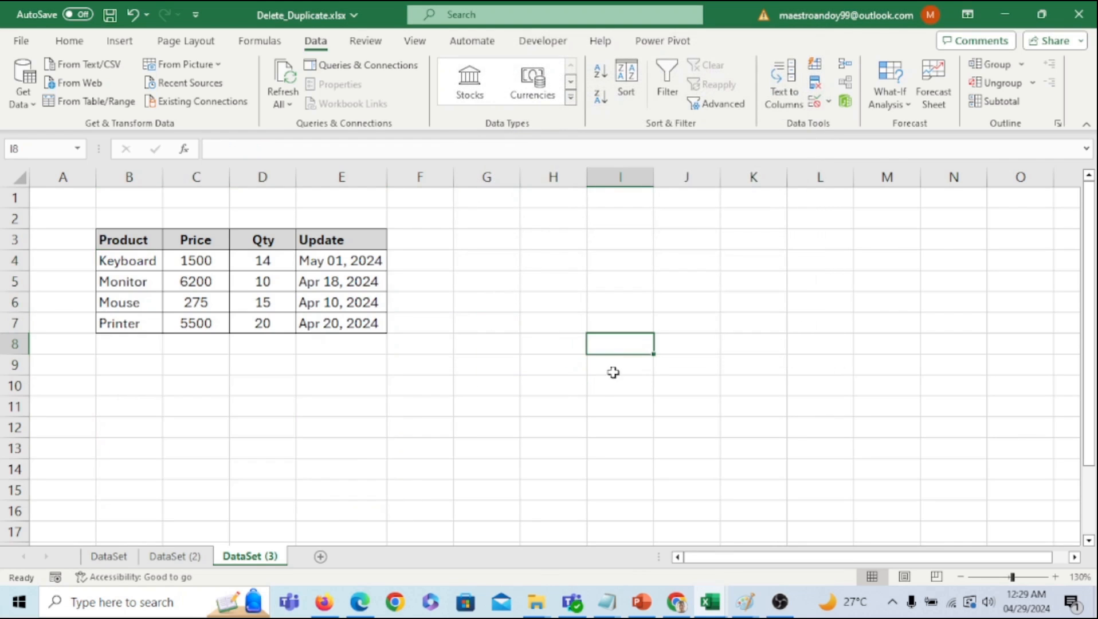
click(185, 560)
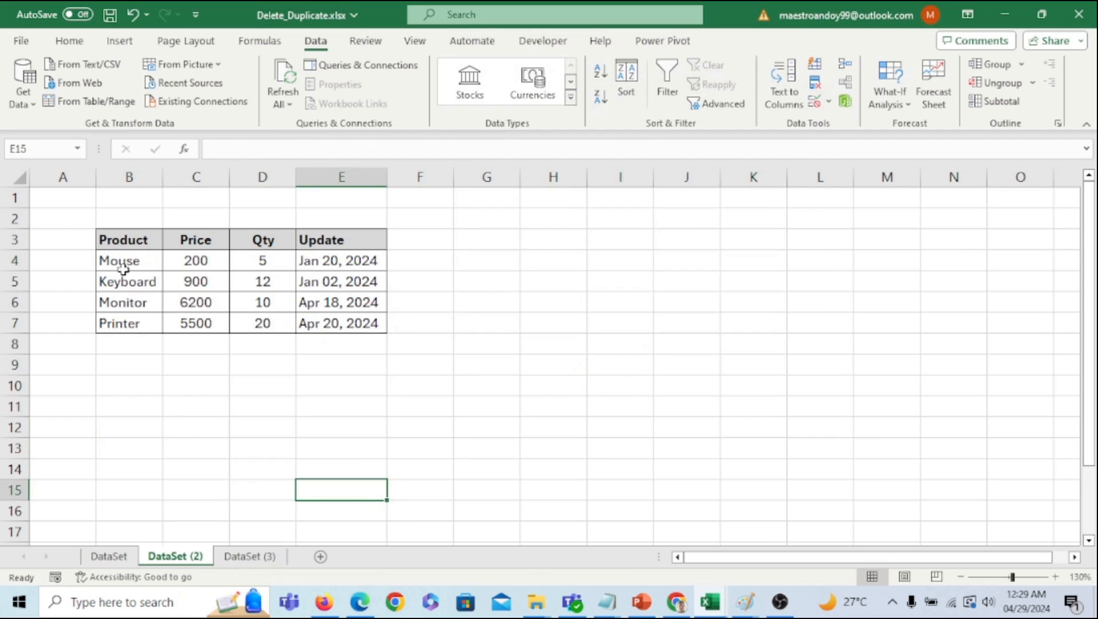
click(250, 558)
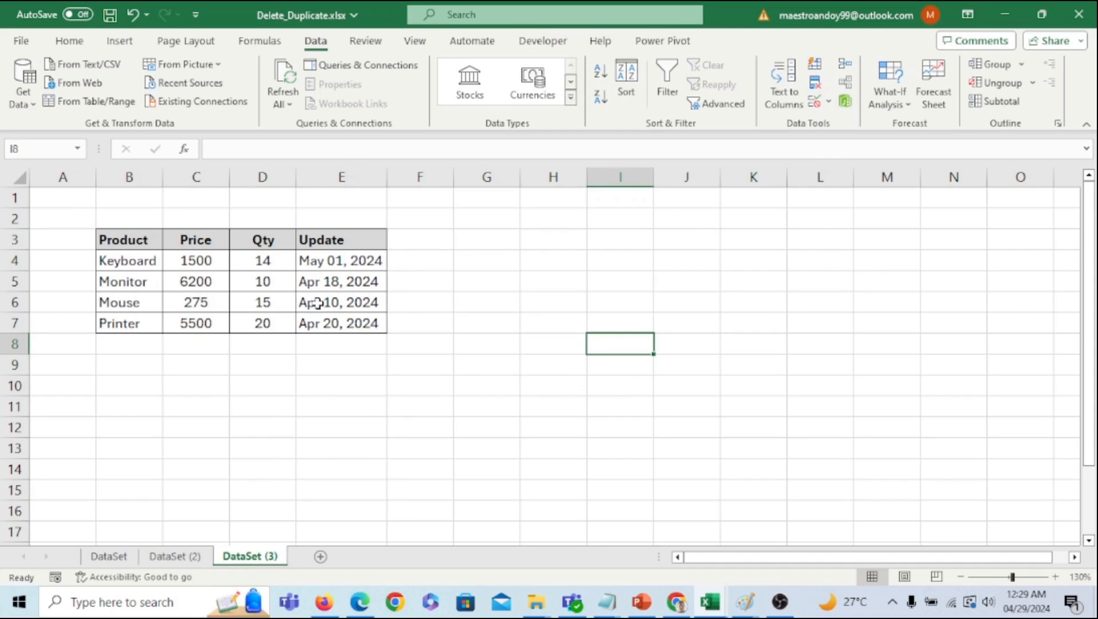
drag(146, 305, 318, 310)
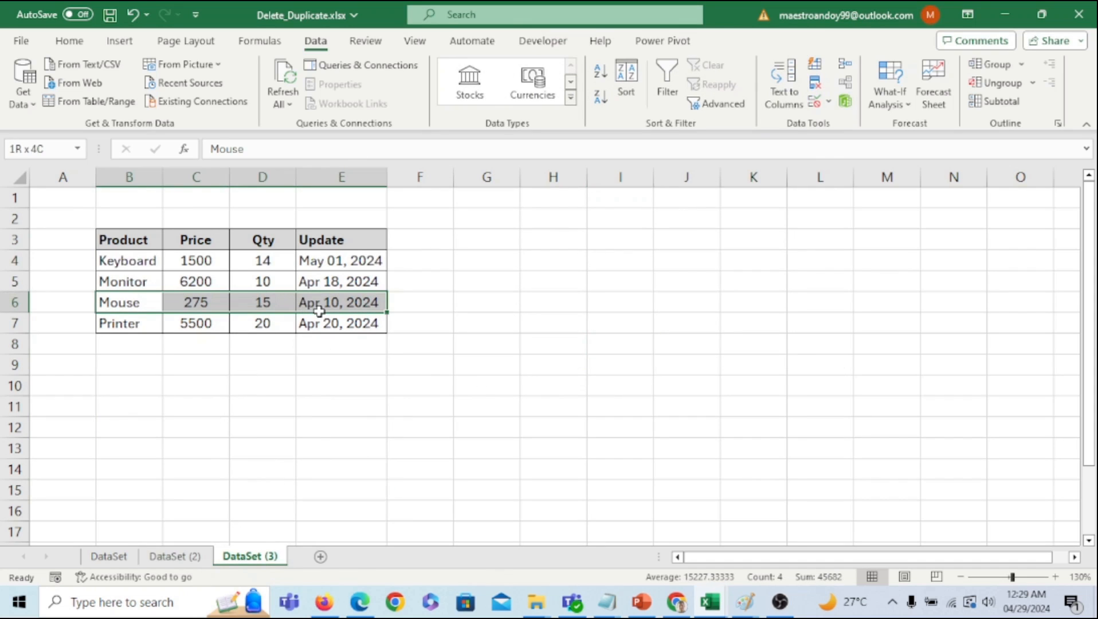
click(148, 286)
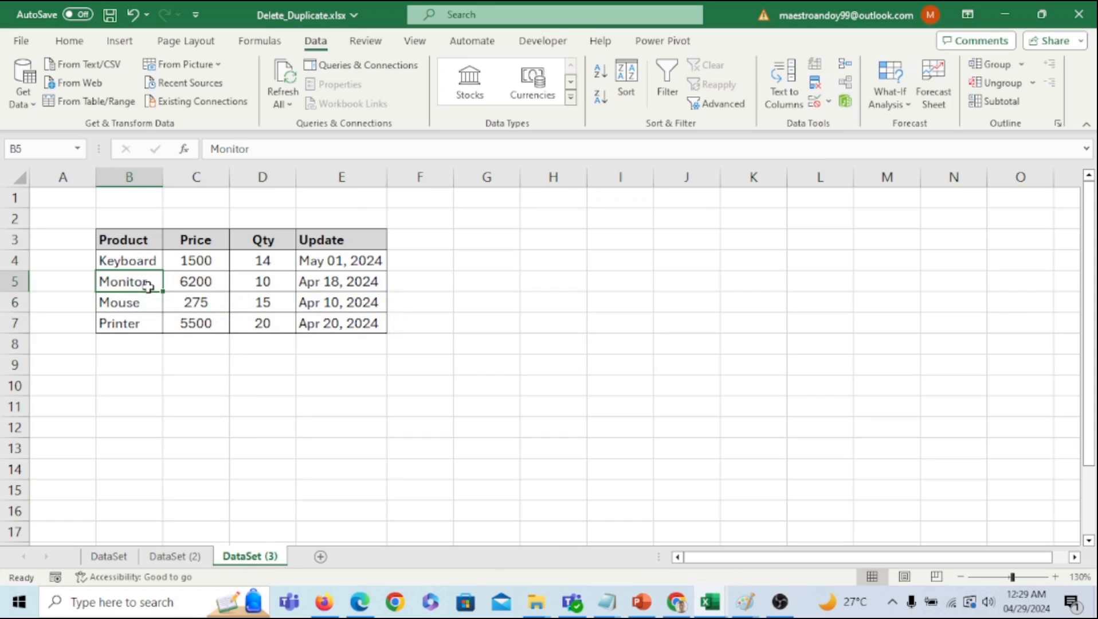
click(329, 287)
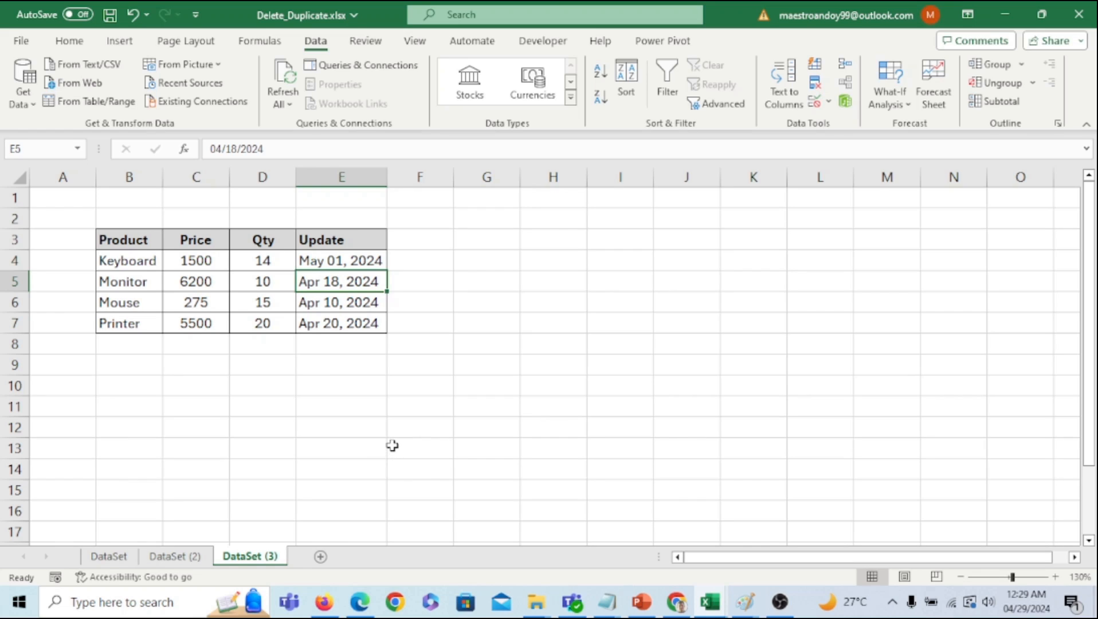
click(540, 325)
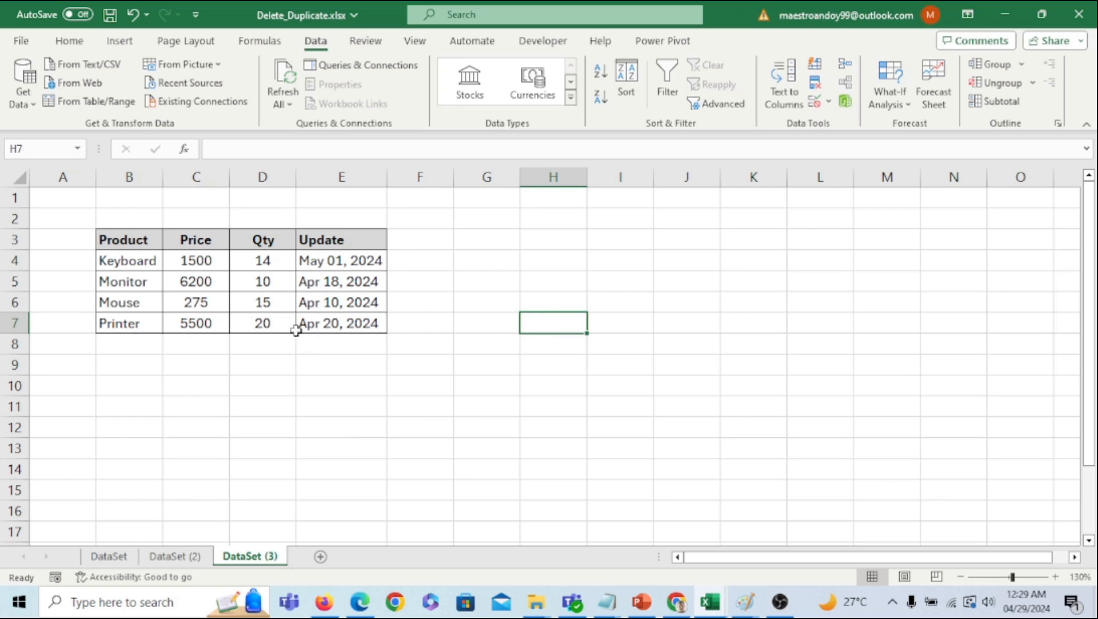
drag(122, 239, 135, 336)
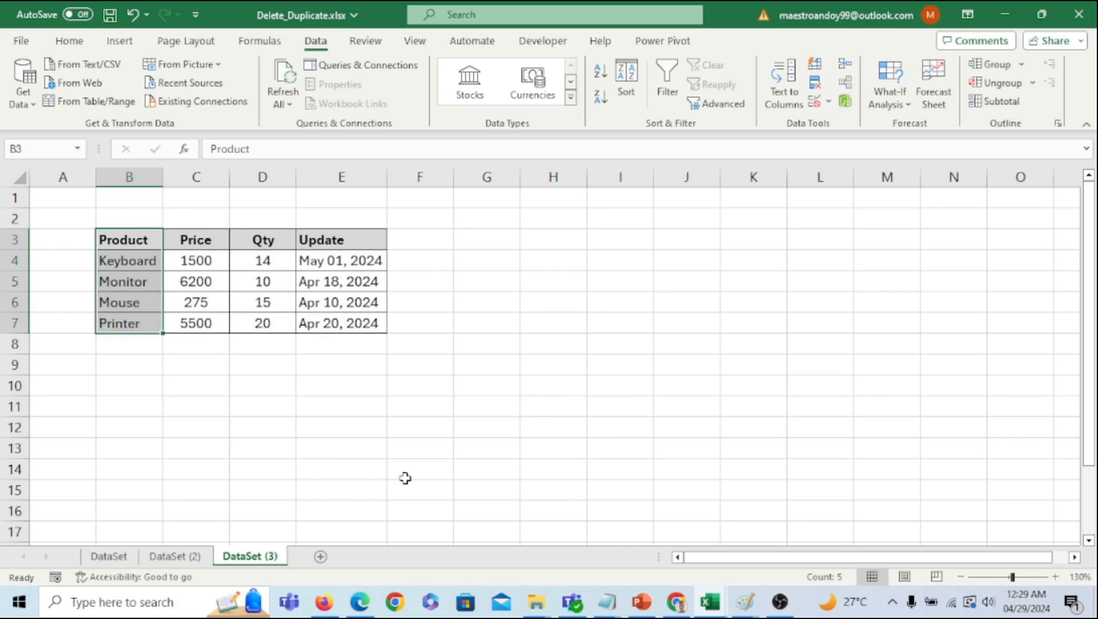
drag(365, 240, 355, 327)
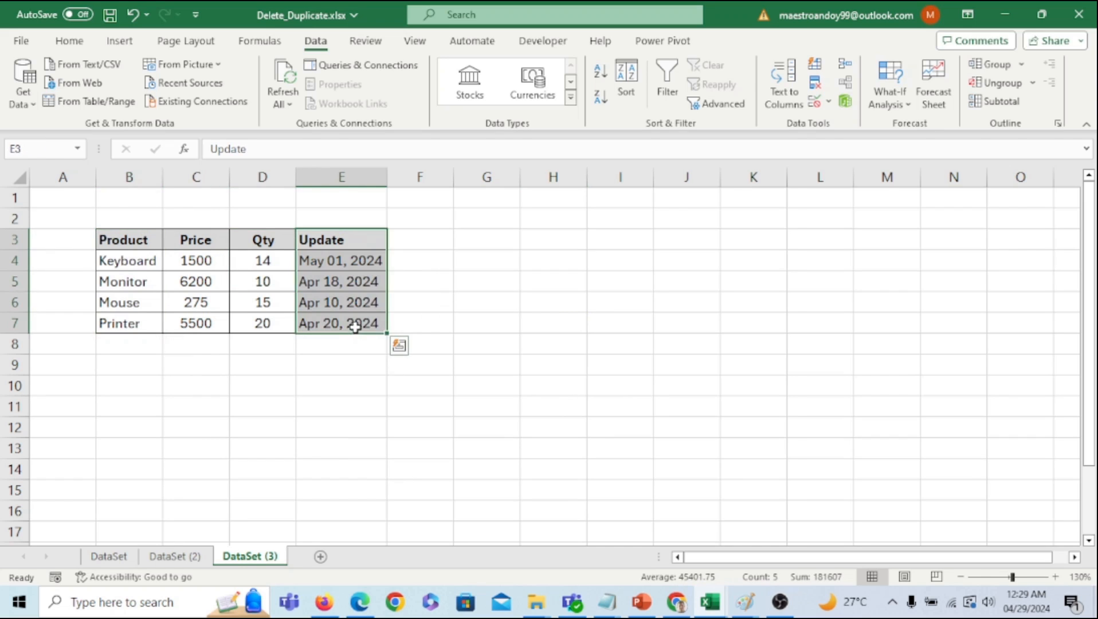
click(421, 411)
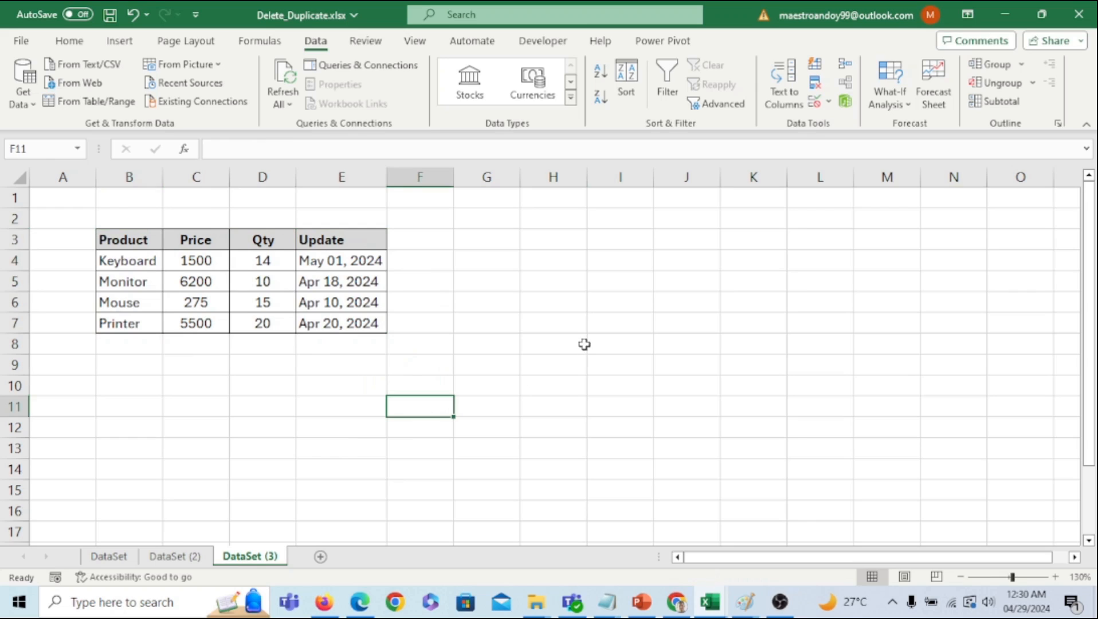